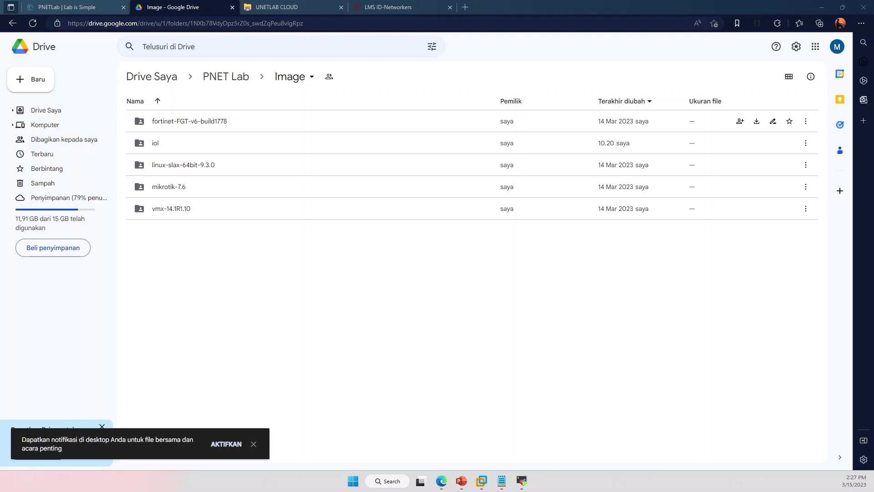
Place the local Image OS window beside Google Drive's PNET Lab › Image folder
{"action": "left_click_drag", "start_coordinate": [0, 90], "coordinate": [440, 107]}
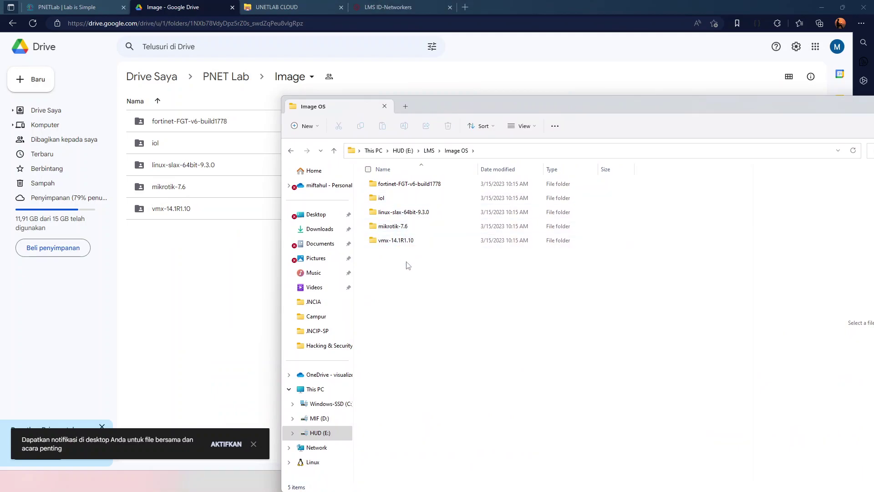
Open the local mikrotik-7.6 image folder, then return to the PNETLab workspace listing Lab 1 Testing
{"action": "mouse_move", "coordinate": [414, 229]}
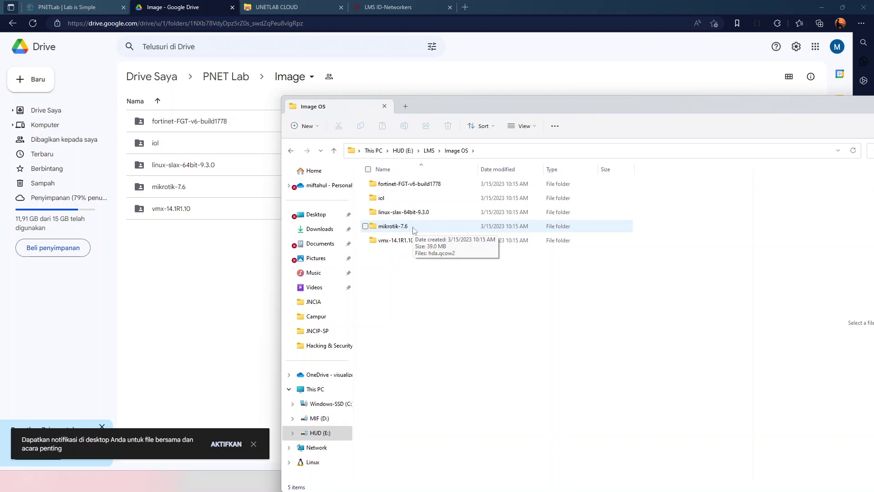
{"action": "left_click", "coordinate": [413, 227]}
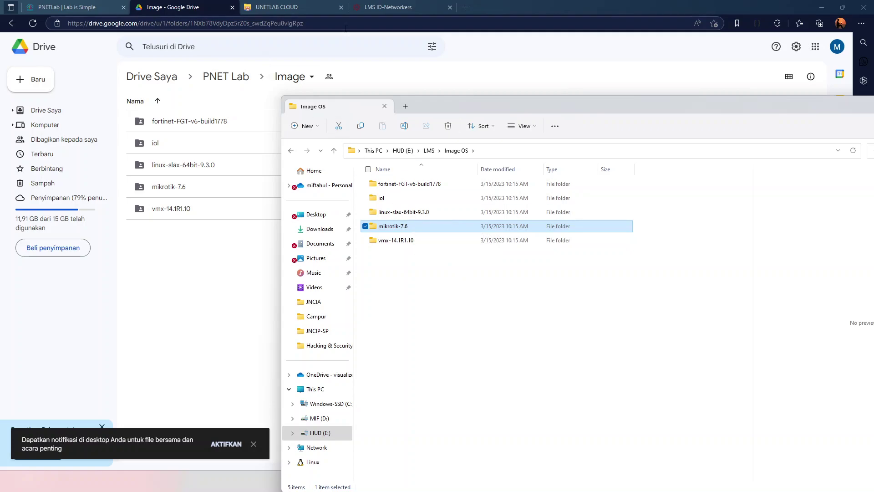
{"action": "left_click", "coordinate": [65, 7]}
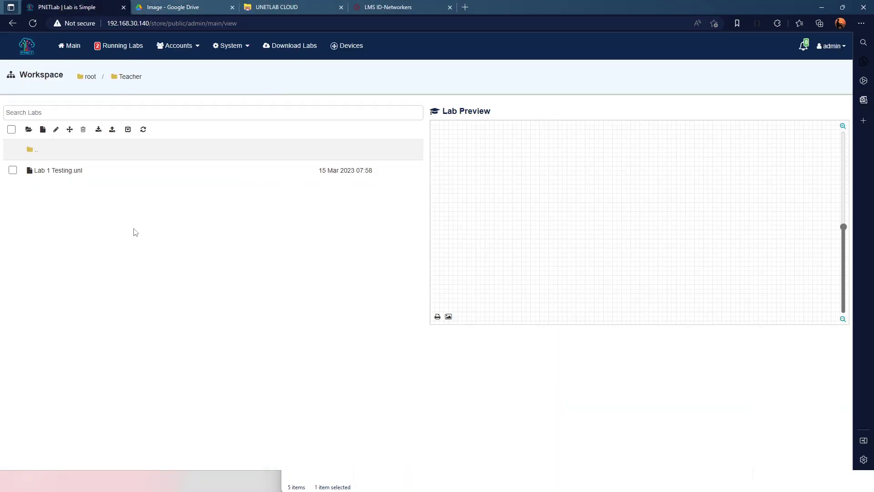
Open the Lab 1 Testing topology with its two linked VPCs, then go to Drive's PNET Lab folder
{"action": "left_click", "coordinate": [54, 175]}
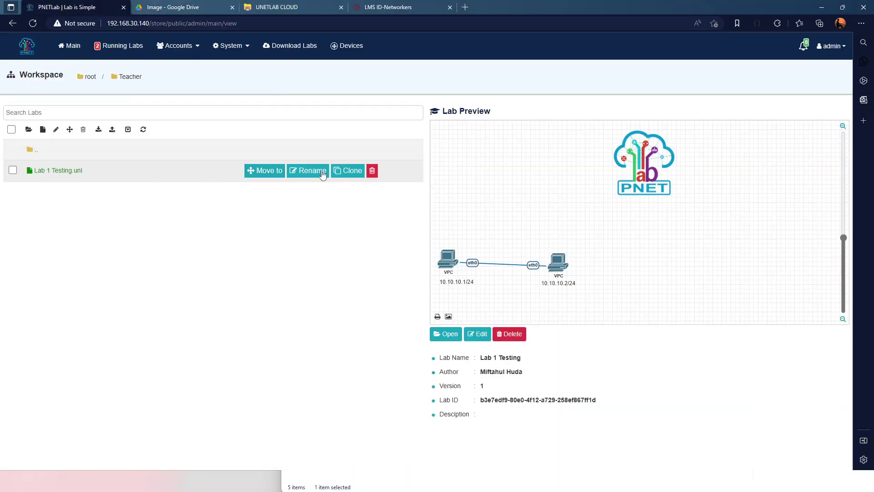
{"action": "left_click", "coordinate": [442, 335]}
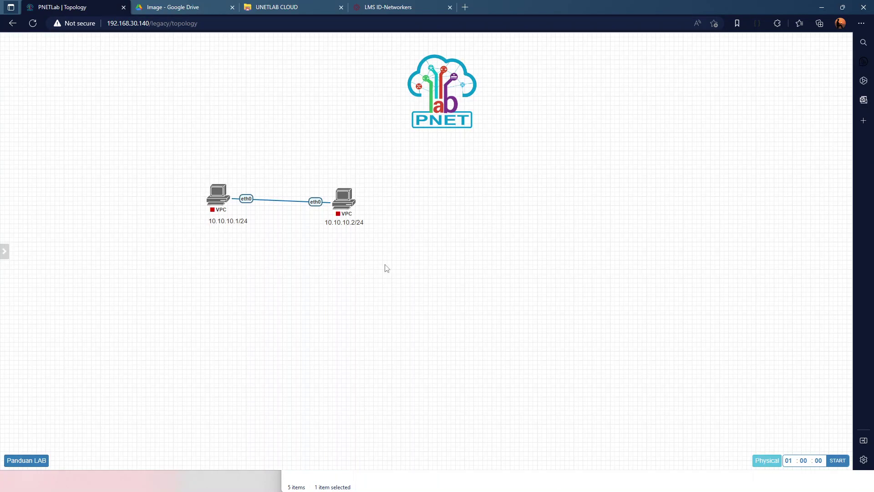
{"action": "right_click", "coordinate": [386, 266]}
{"action": "left_click", "coordinate": [408, 292]}
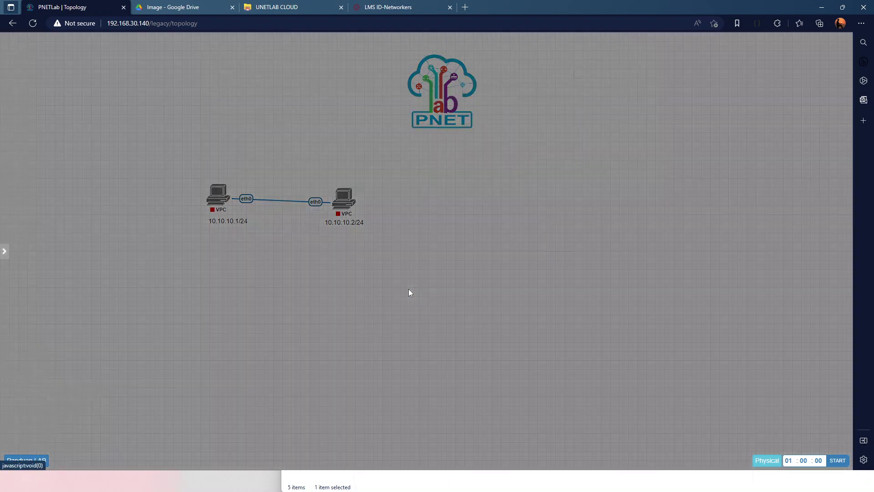
{"action": "left_click", "coordinate": [370, 259]}
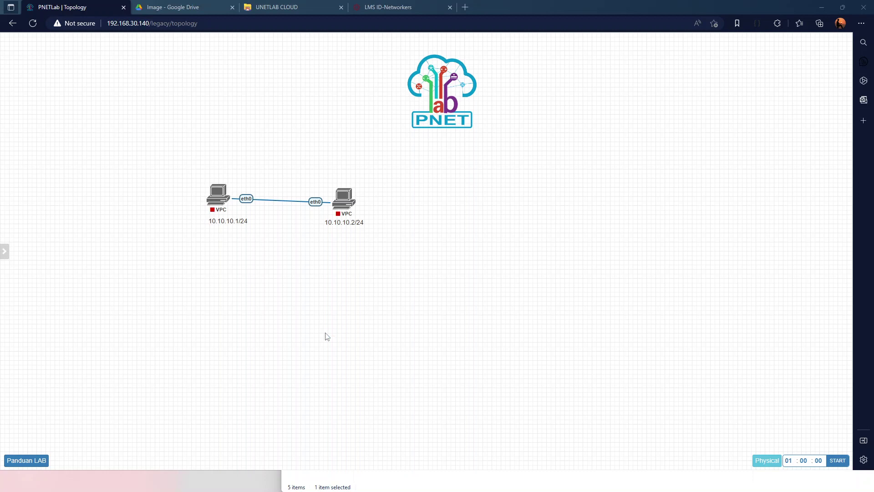
{"action": "left_click", "coordinate": [163, 8]}
{"action": "left_click", "coordinate": [221, 84]}
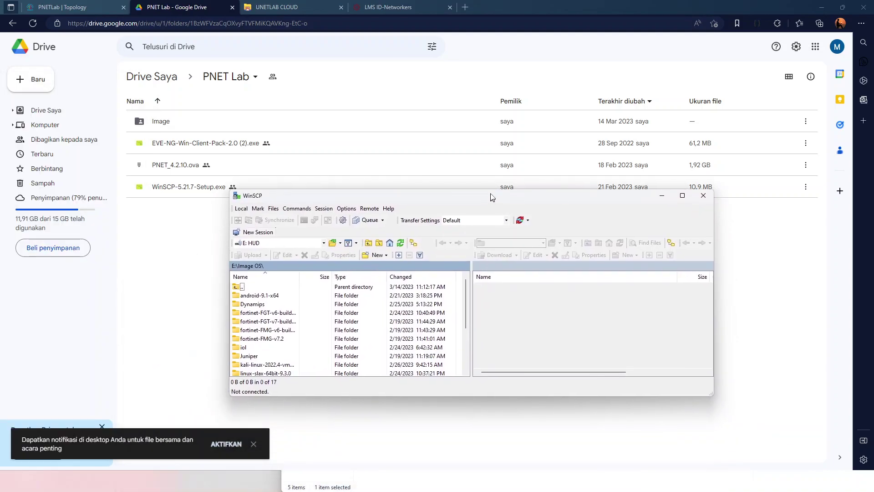
Create a new WinSCP site with host address 192.168.30.140
{"action": "left_click", "coordinate": [268, 233]}
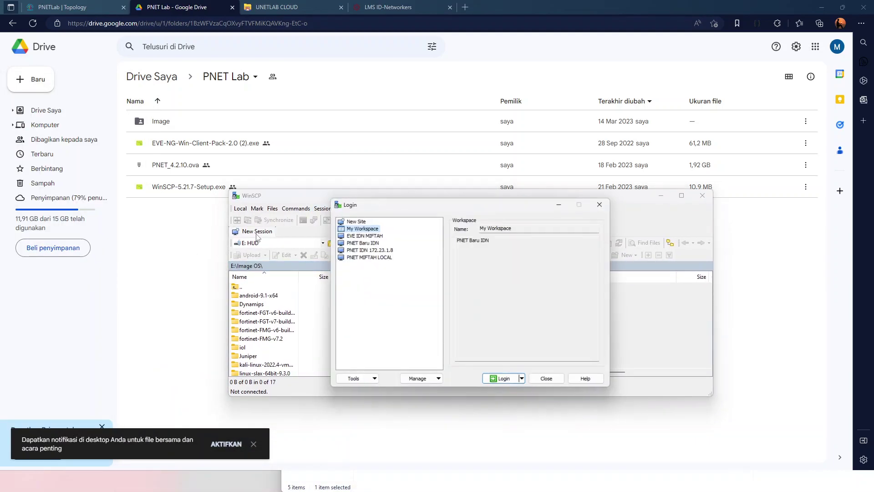
{"action": "left_click", "coordinate": [515, 228]}
{"action": "left_click_drag", "start_coordinate": [517, 230], "coordinate": [465, 224]}
{"action": "left_click", "coordinate": [354, 220]}
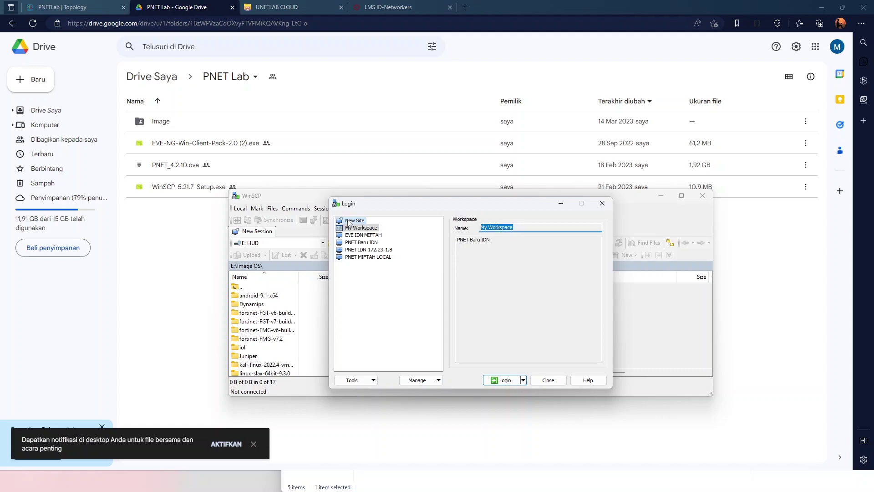
{"action": "left_click", "coordinate": [478, 261]}
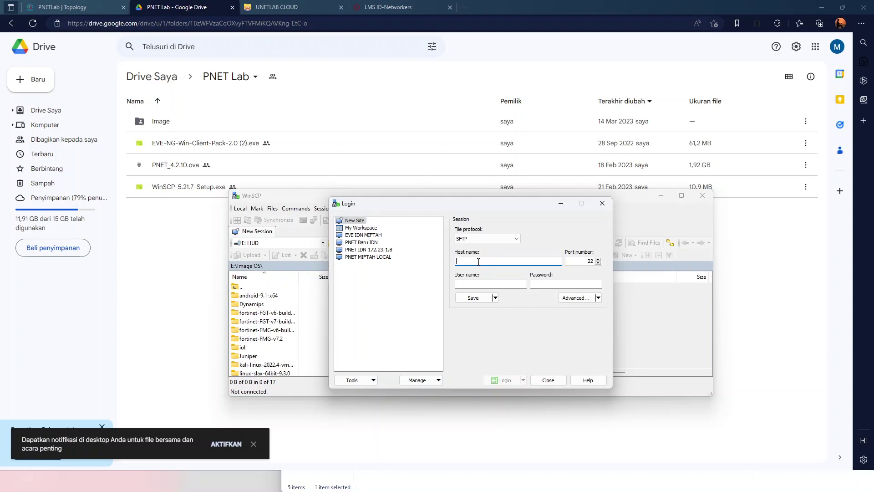
{"action": "type", "text": "192"}
{"action": "type", "text": ".168.30.140"}
{"action": "key", "text": "Tab"}
{"action": "key", "text": "Tab"}
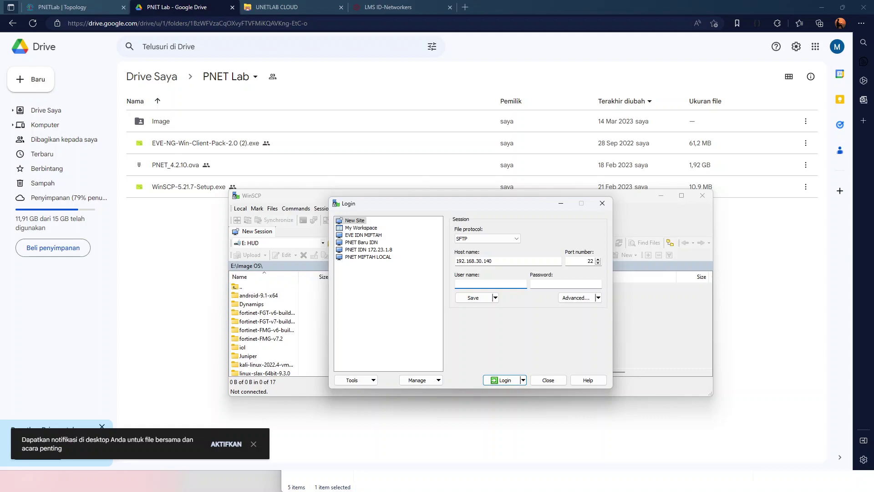
Enter the root user's password, log in over SFTP and accept the server host key
{"action": "left_click", "coordinate": [566, 284]}
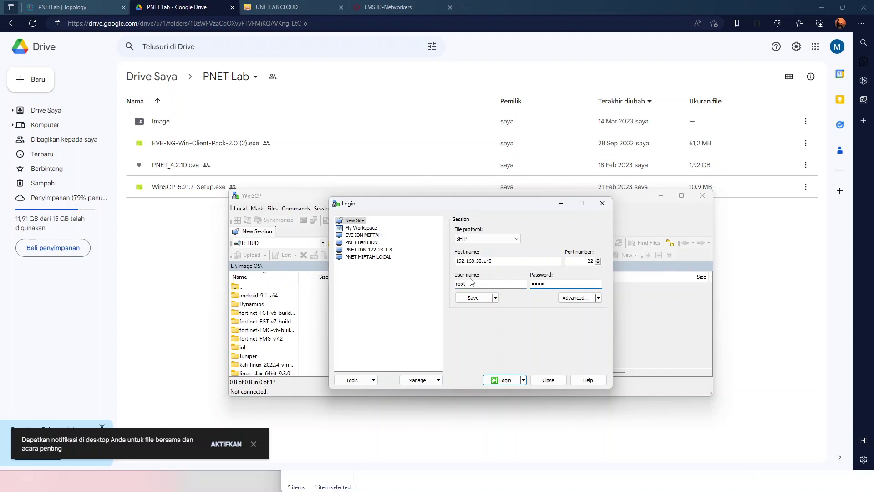
{"action": "left_click_drag", "start_coordinate": [473, 284], "coordinate": [457, 282]}
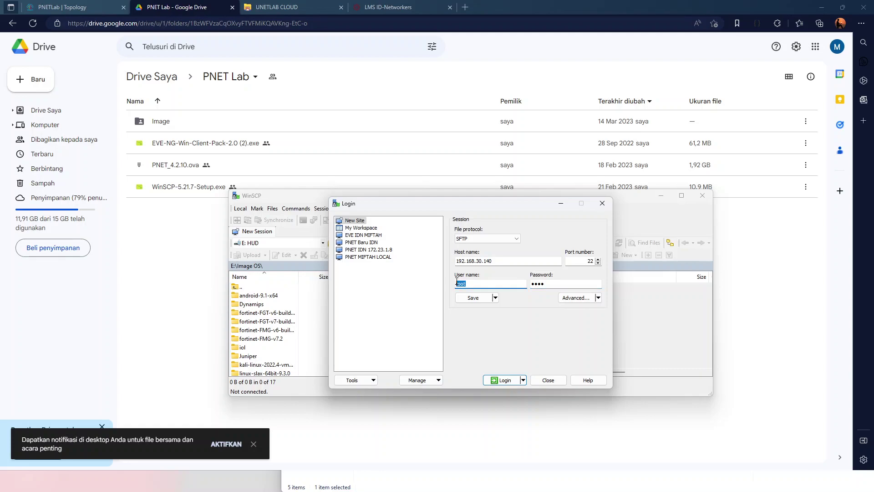
{"action": "left_click_drag", "start_coordinate": [558, 285], "coordinate": [536, 283]}
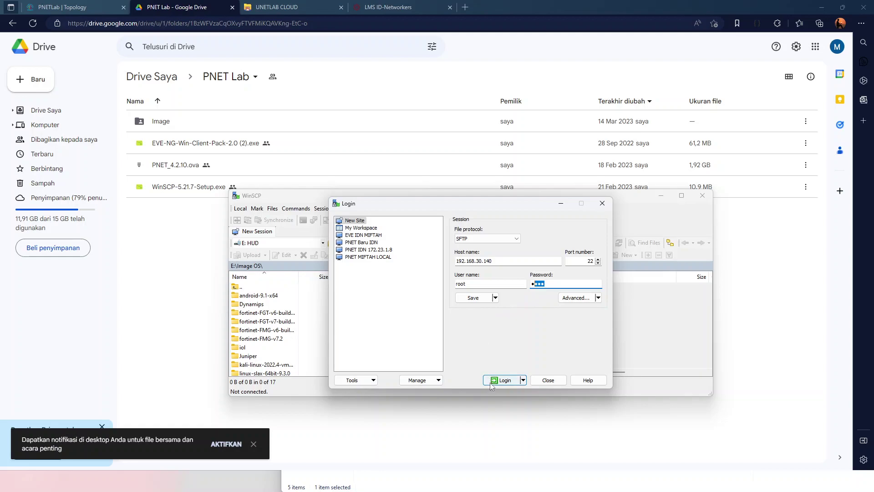
{"action": "left_click", "coordinate": [492, 380]}
{"action": "left_click", "coordinate": [442, 362]}
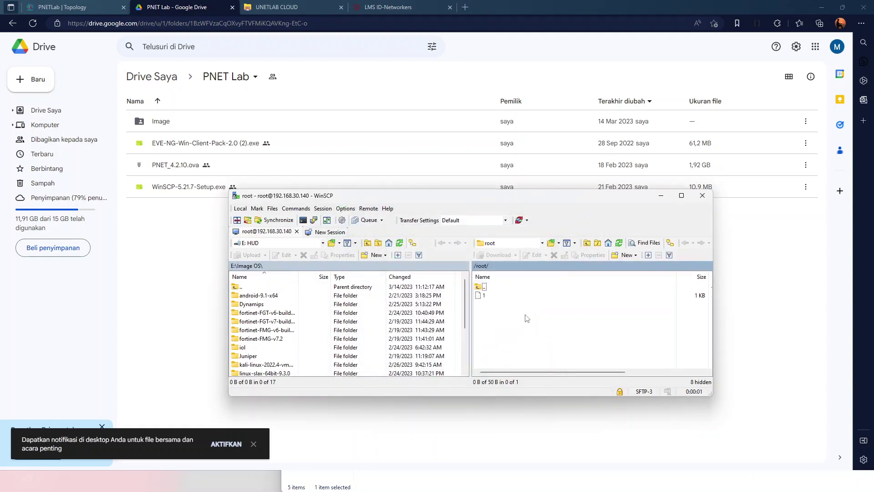
Navigate the remote pane from /root/ up to / and down into /opt/unetlab/addons
{"action": "left_click", "coordinate": [484, 287]}
{"action": "double_click", "coordinate": [484, 288]}
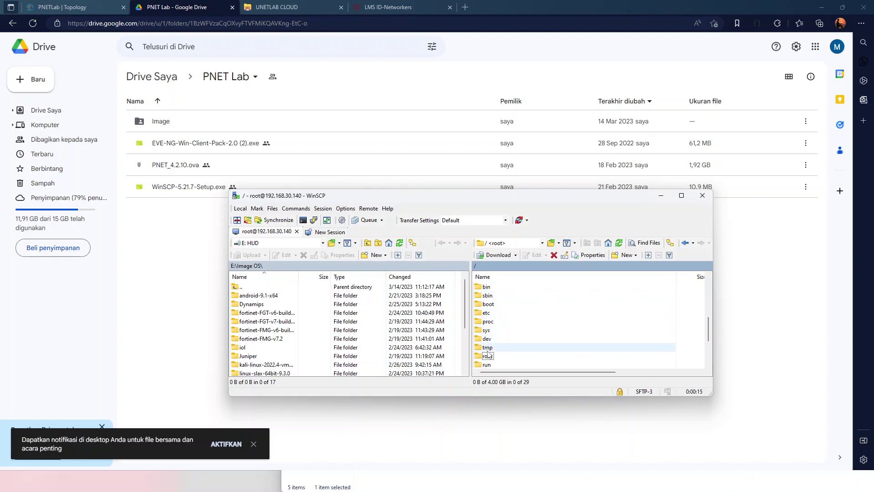
{"action": "scroll", "coordinate": [487, 351], "scroll_direction": "down", "scroll_amount": 2}
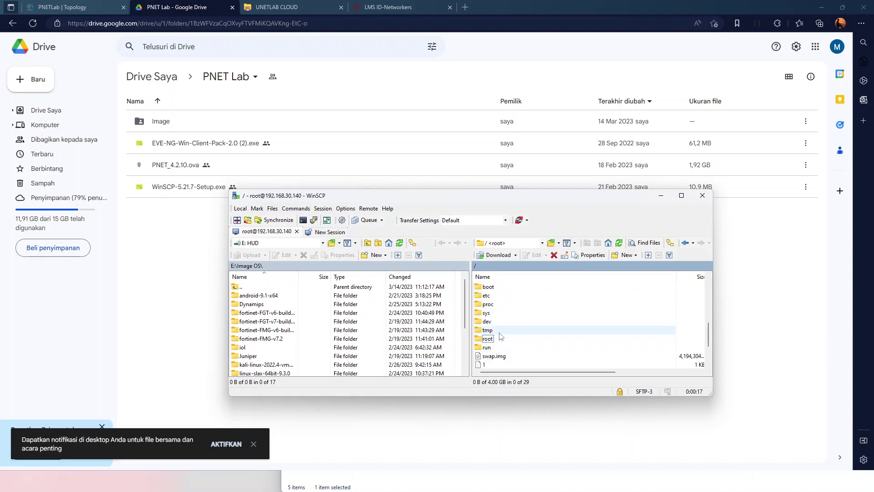
{"action": "scroll", "coordinate": [498, 339], "scroll_direction": "up", "scroll_amount": 4}
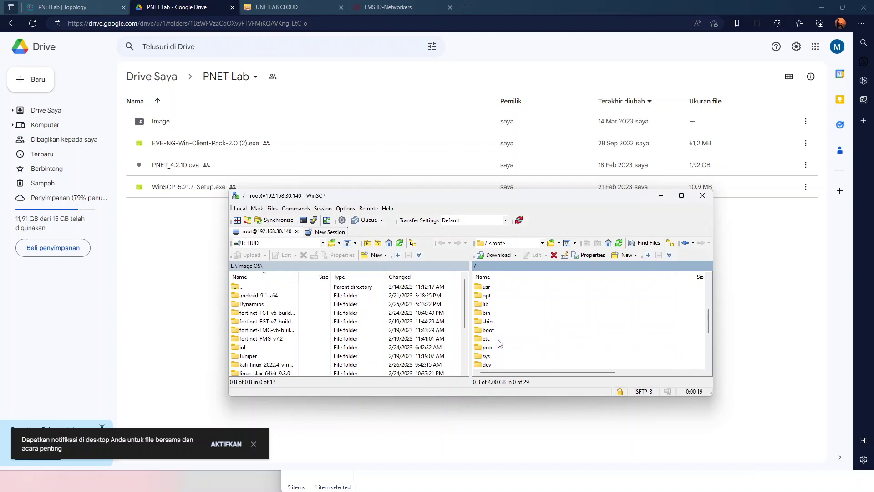
{"action": "double_click", "coordinate": [487, 322]}
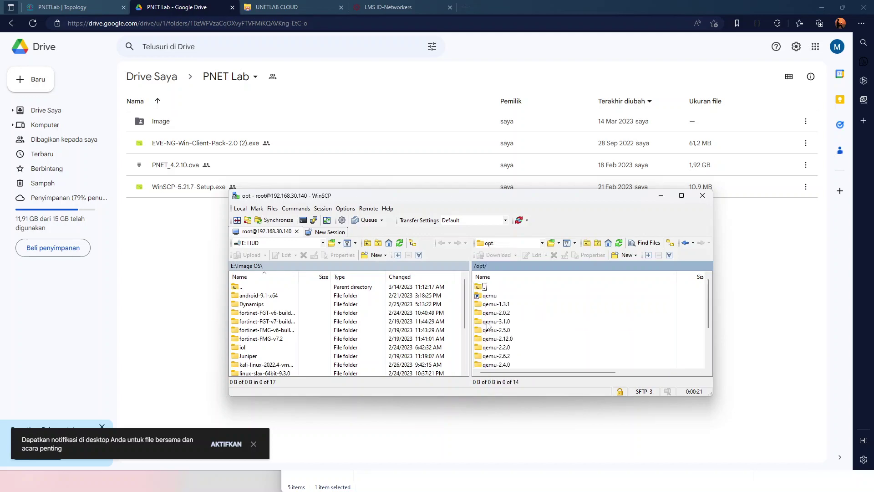
{"action": "scroll", "coordinate": [487, 325], "scroll_direction": "down", "scroll_amount": 2}
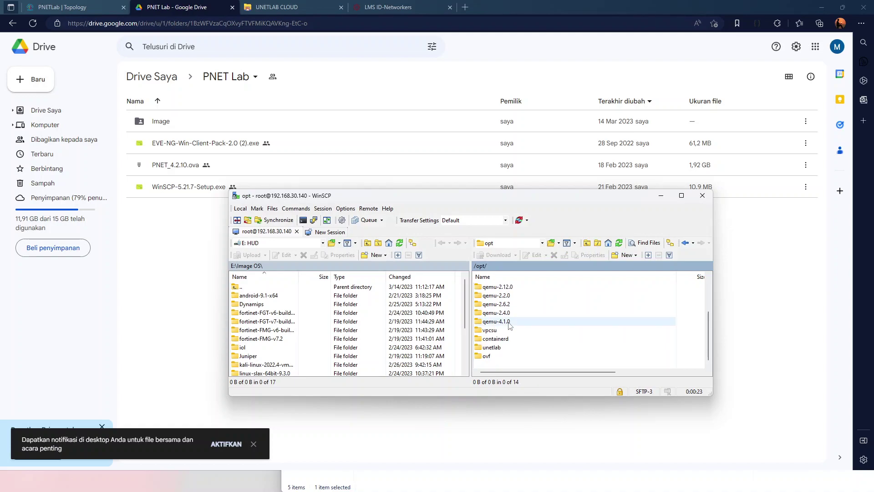
{"action": "double_click", "coordinate": [485, 348]}
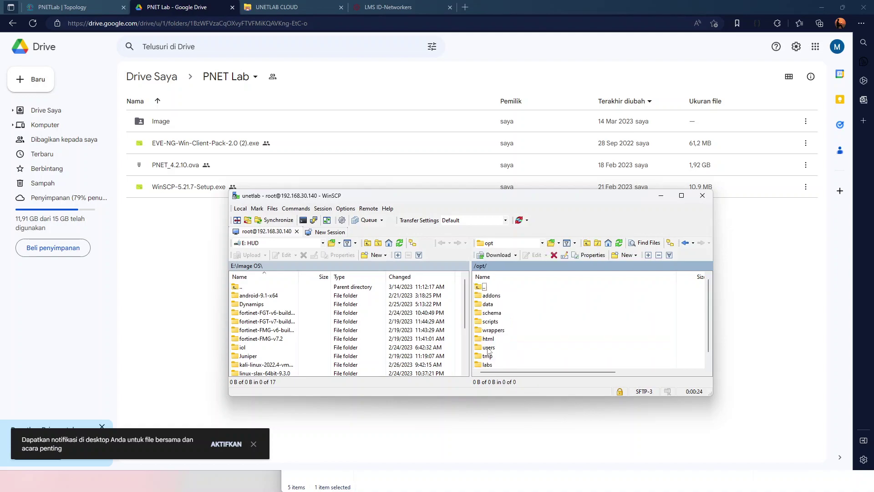
{"action": "double_click", "coordinate": [491, 296]}
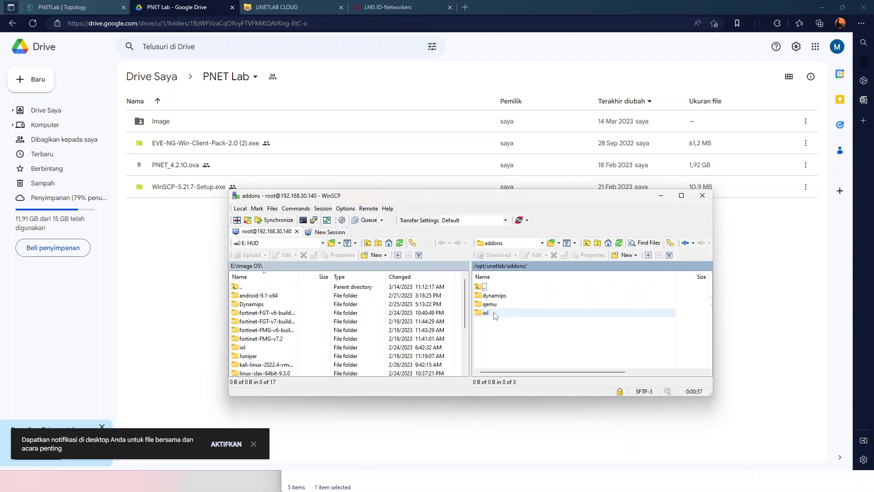
Open the remote qemu folder and browse the local side to E:\LMS\Image OS
{"action": "double_click", "coordinate": [500, 306]}
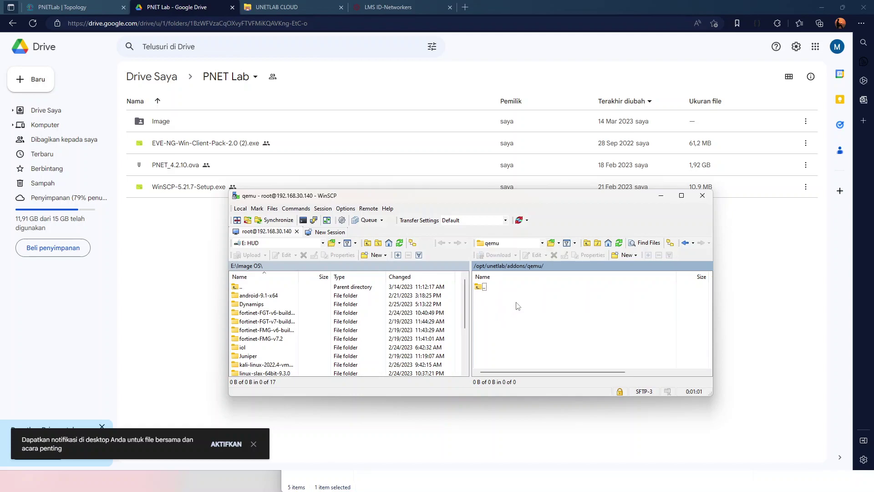
{"action": "double_click", "coordinate": [246, 287]}
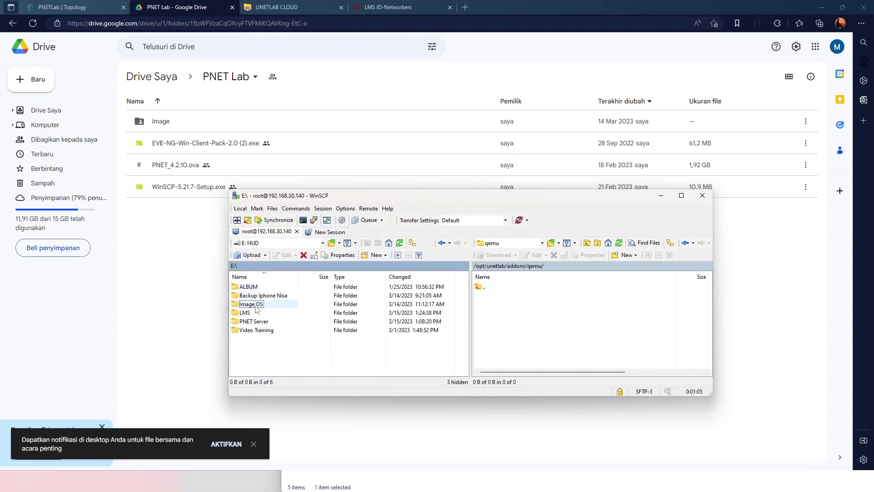
{"action": "double_click", "coordinate": [254, 314]}
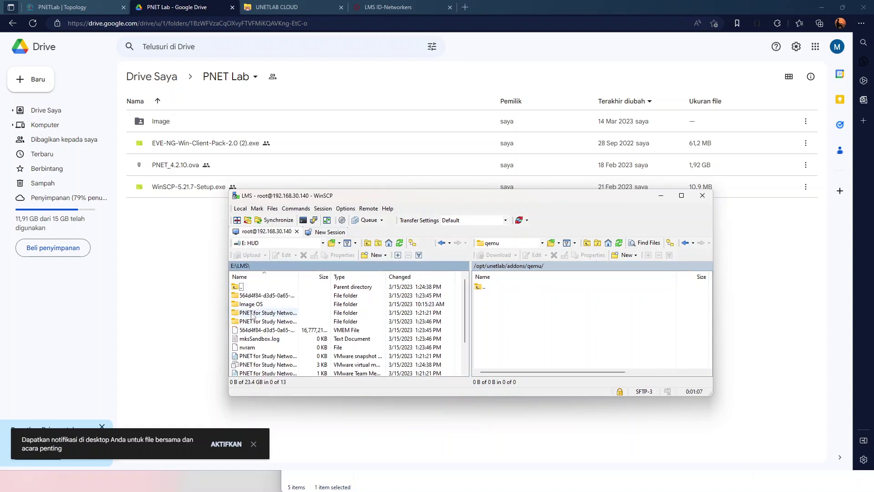
{"action": "double_click", "coordinate": [251, 305]}
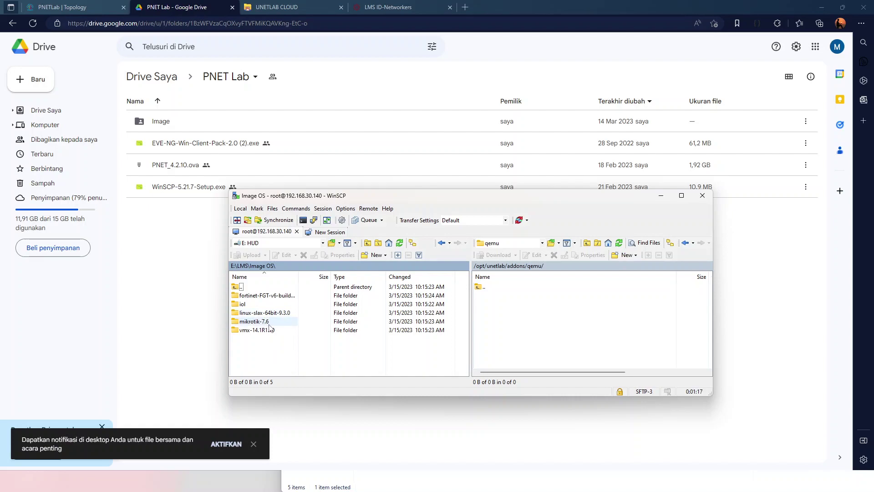
{"action": "double_click", "coordinate": [269, 322]}
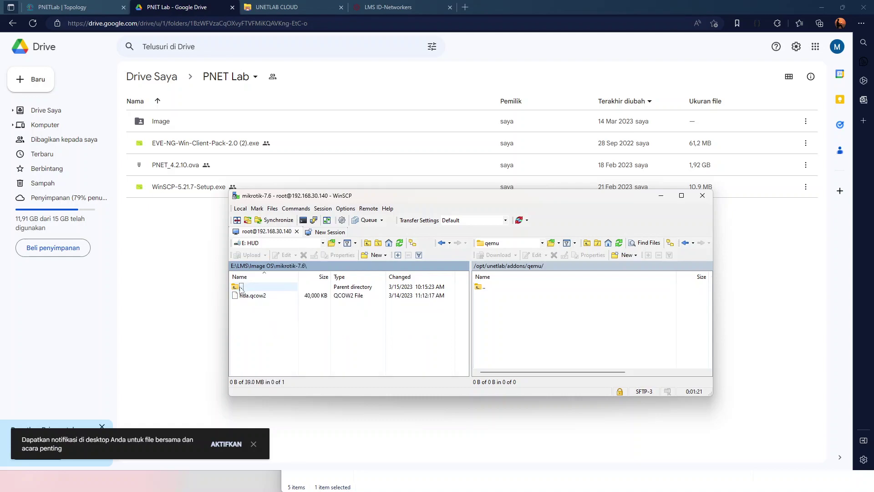
{"action": "double_click", "coordinate": [241, 288]}
{"action": "double_click", "coordinate": [254, 321]}
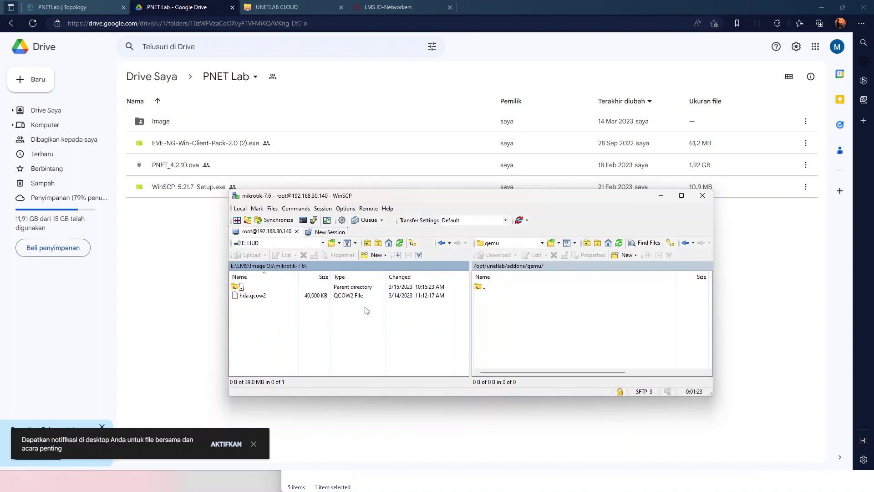
{"action": "double_click", "coordinate": [264, 288]}
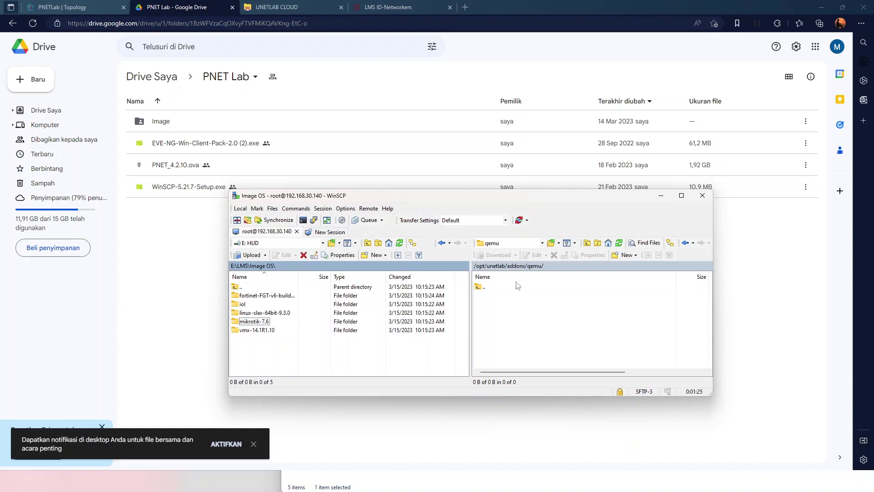
Upload the mikrotik-7.6 folder to /opt/unetlab/addons/qemu and reload the PNETLab topology page
{"action": "left_click", "coordinate": [254, 321]}
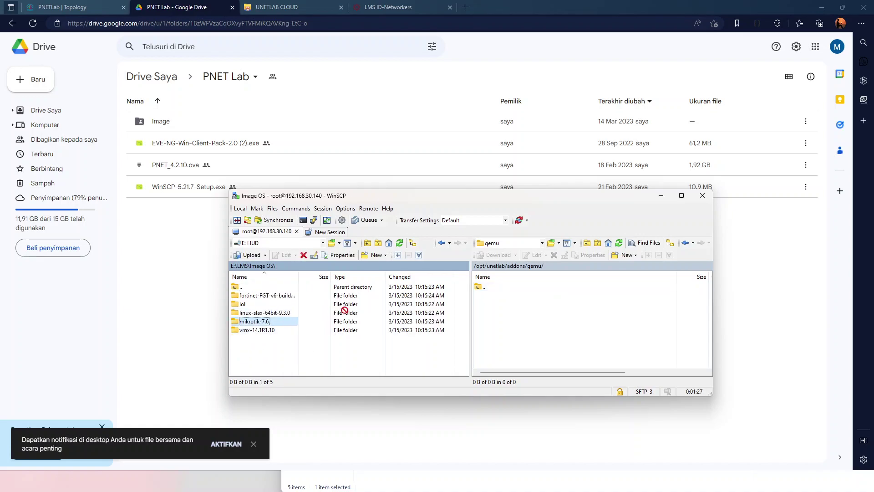
{"action": "key", "text": "F5"}
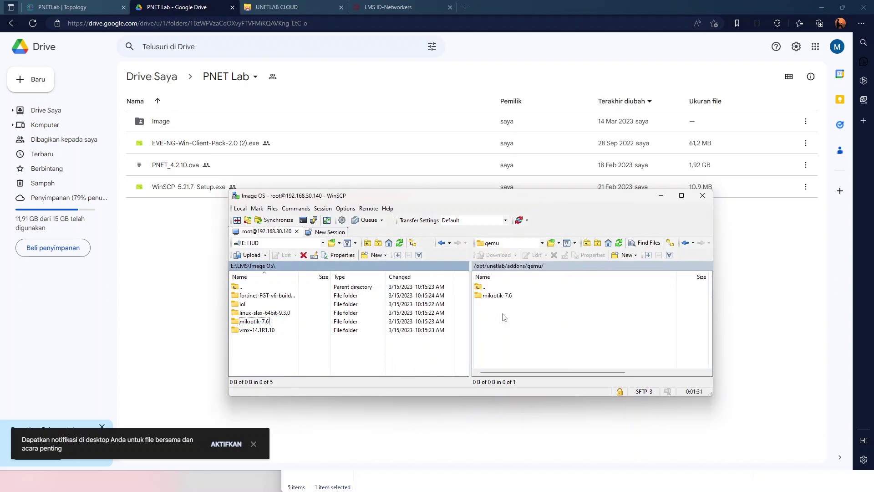
{"action": "left_click", "coordinate": [550, 324]}
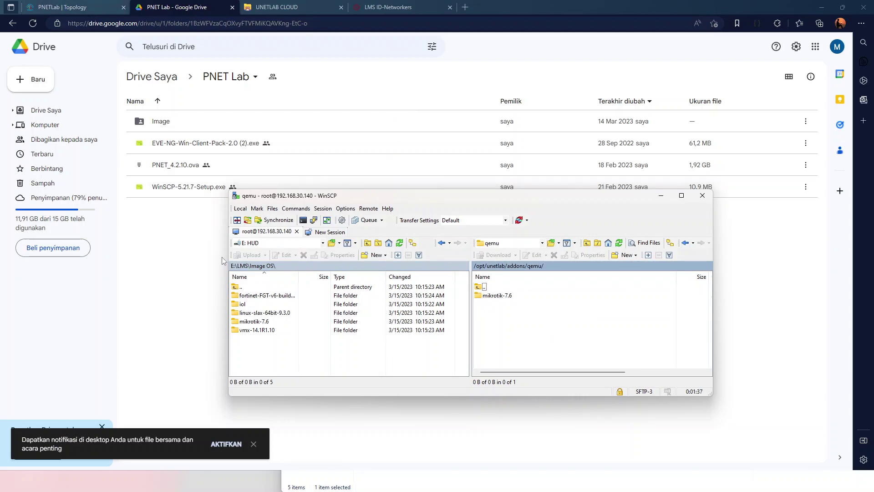
{"action": "left_click", "coordinate": [91, 8]}
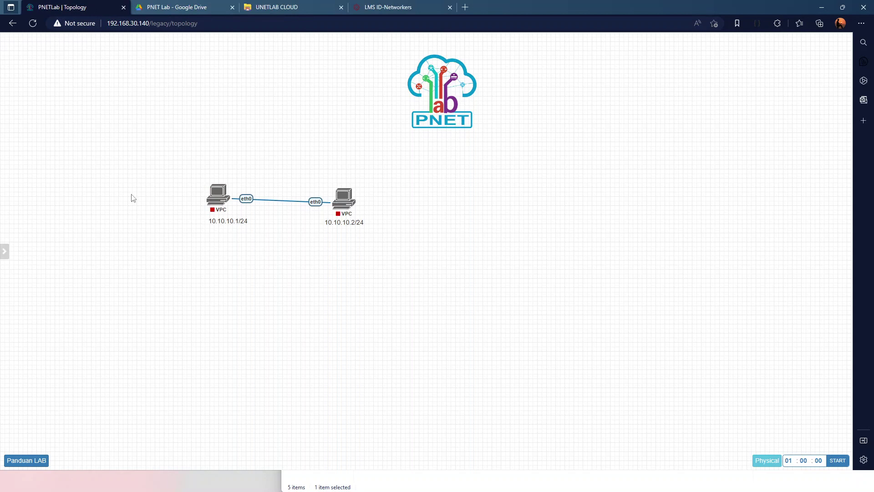
{"action": "left_click", "coordinate": [33, 24]}
Add two MikroTik RouterOS nodes, Mikrotik3 and Mikrotik4, using the mikrotik-7.6 image
{"action": "right_click", "coordinate": [457, 232]}
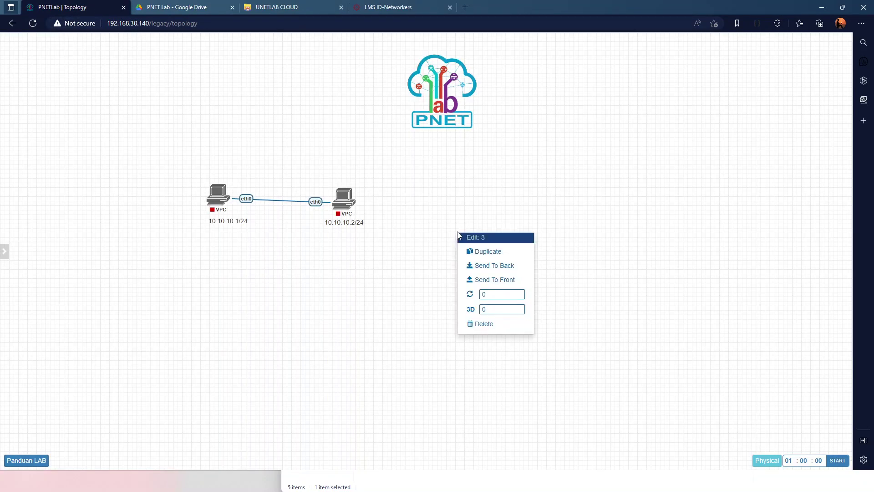
{"action": "left_click", "coordinate": [421, 261]}
{"action": "right_click", "coordinate": [399, 271]}
{"action": "left_click", "coordinate": [422, 293]}
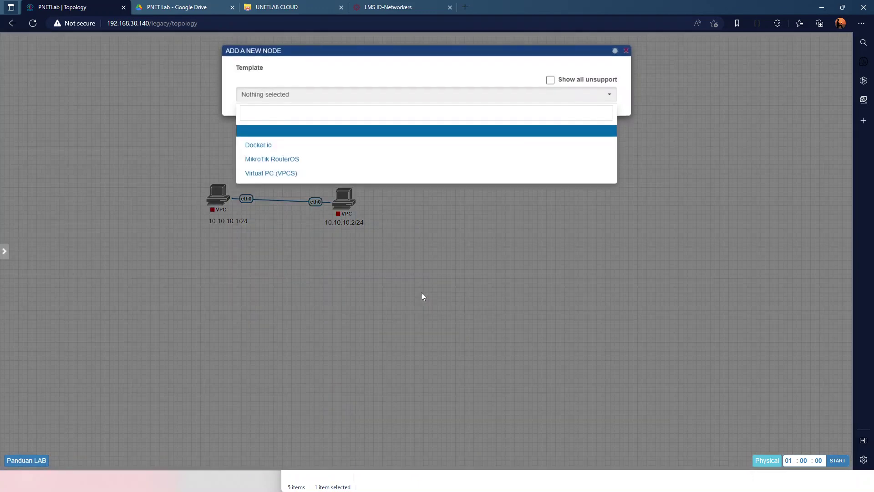
{"action": "left_click", "coordinate": [269, 159]}
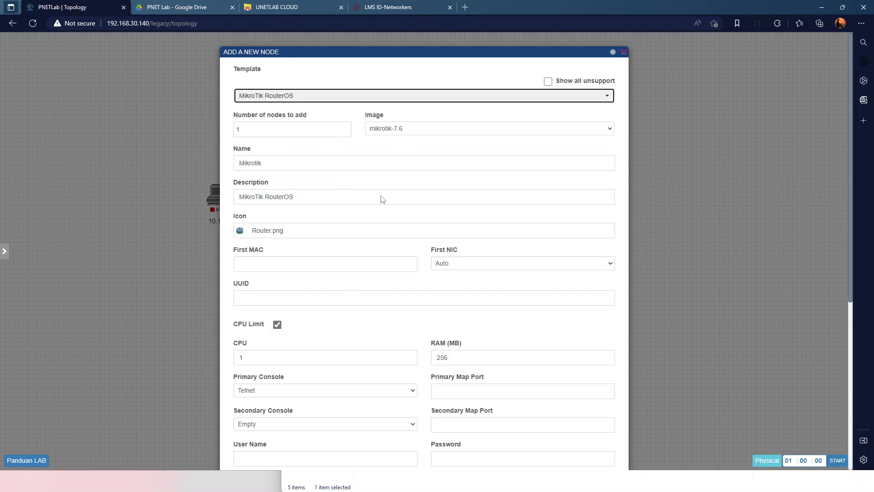
{"action": "left_click", "coordinate": [274, 129]}
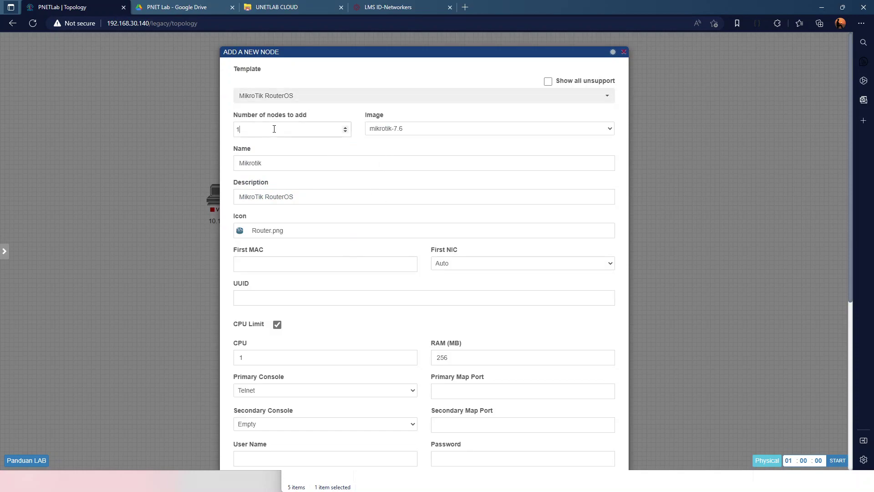
{"action": "scroll", "coordinate": [349, 269], "scroll_direction": "down", "scroll_amount": 6}
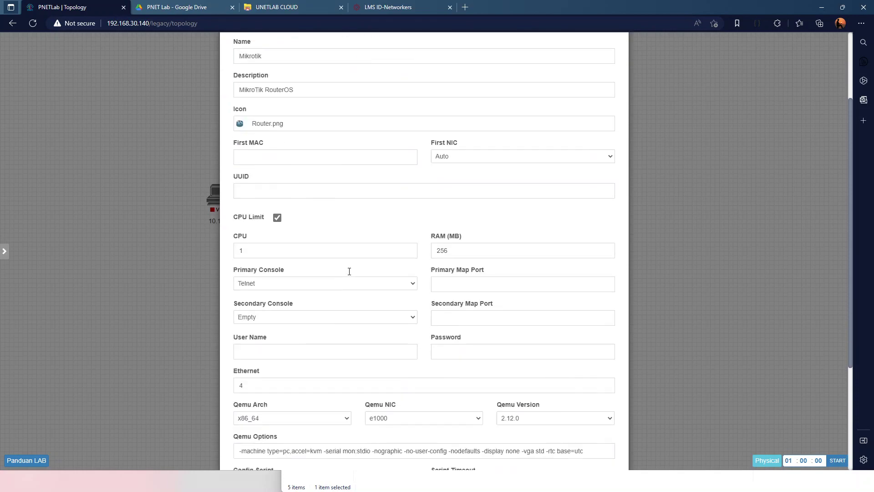
{"action": "left_click", "coordinate": [405, 441]}
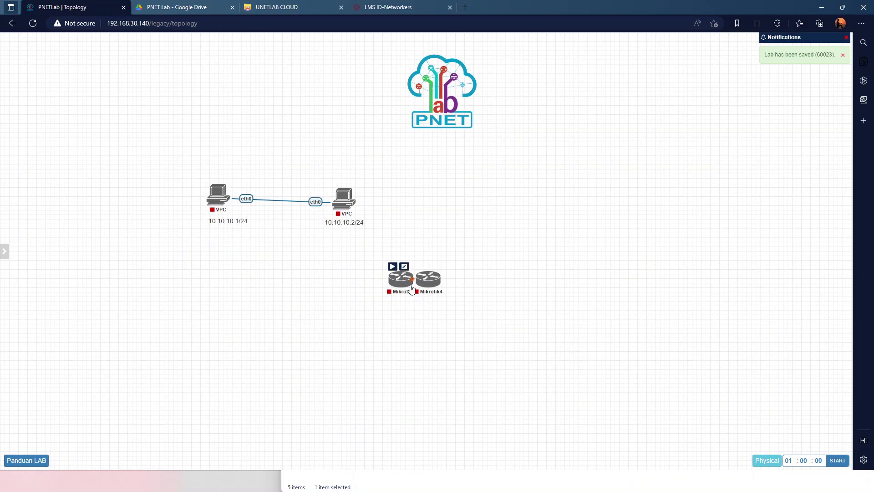
{"action": "left_click_drag", "start_coordinate": [428, 278], "coordinate": [518, 222]}
Reposition the routers and link Mikrotik4 to Mikrotik3 via eth1 on both sides
{"action": "left_click_drag", "start_coordinate": [407, 279], "coordinate": [422, 228]}
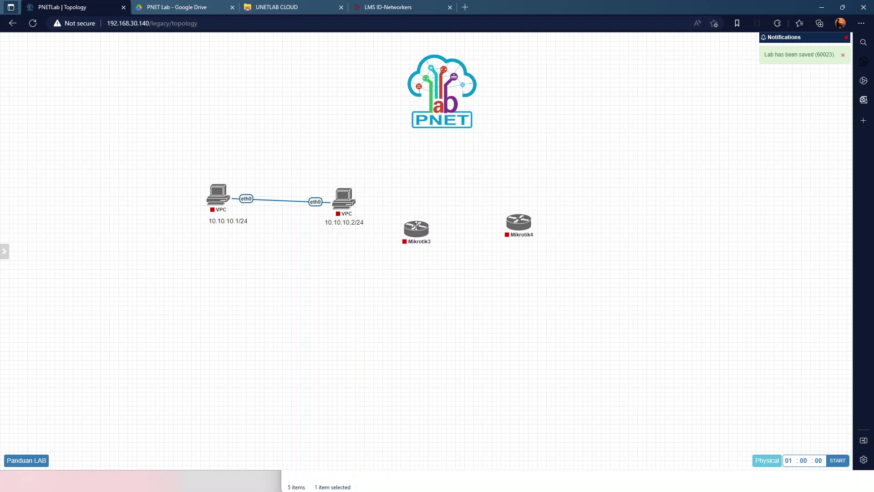
{"action": "left_click_drag", "start_coordinate": [181, 164], "coordinate": [459, 262]}
{"action": "mouse_move", "coordinate": [350, 209]}
{"action": "mouse_move", "coordinate": [350, 210]}
{"action": "left_mouse_down"}
{"action": "mouse_move", "coordinate": [256, 224]}
{"action": "mouse_move", "coordinate": [331, 199]}
{"action": "mouse_move", "coordinate": [358, 213]}
{"action": "left_mouse_up"}
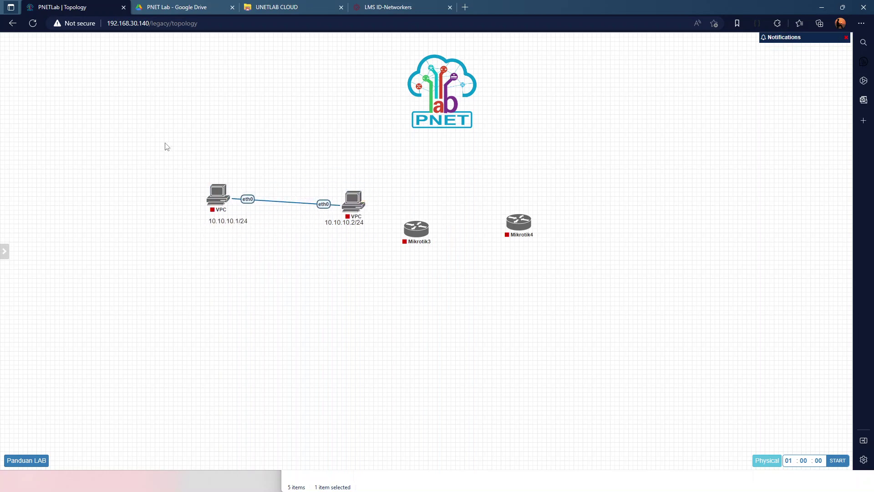
{"action": "left_click_drag", "start_coordinate": [179, 148], "coordinate": [352, 202]}
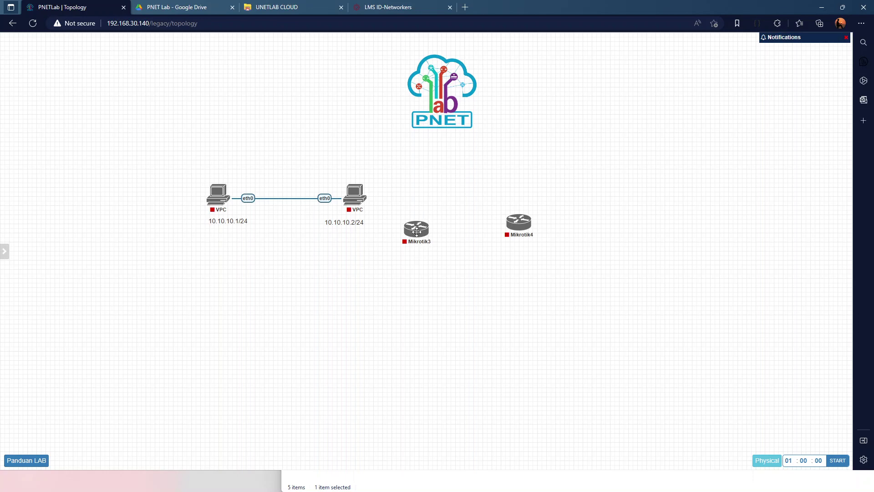
{"action": "mouse_move", "coordinate": [523, 230]}
{"action": "left_click_drag", "start_coordinate": [530, 222], "coordinate": [424, 230]}
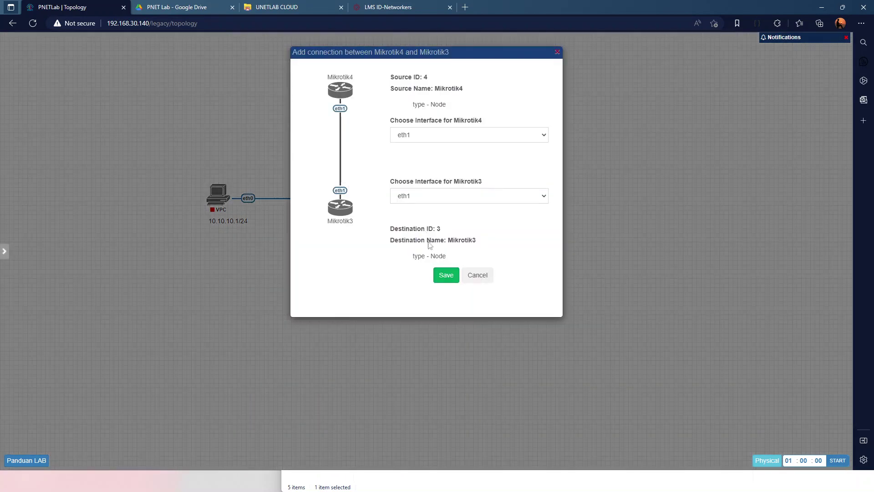
{"action": "left_click", "coordinate": [437, 274]}
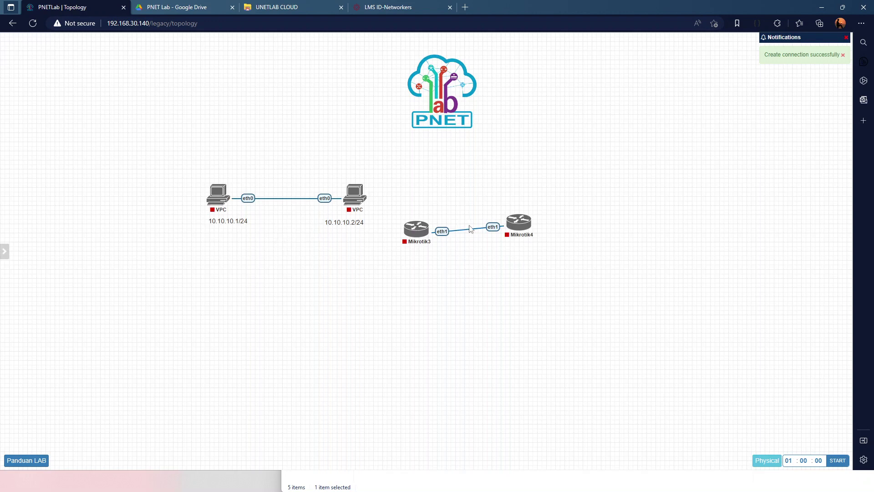
Move the 10.10.10.1/24 and 10.10.10.2/24 labels and both VPCs down-left
{"action": "right_click", "coordinate": [416, 229]}
{"action": "left_click", "coordinate": [523, 270]}
{"action": "left_click_drag", "start_coordinate": [325, 217], "coordinate": [200, 280]}
{"action": "left_click_drag", "start_coordinate": [329, 219], "coordinate": [181, 280]}
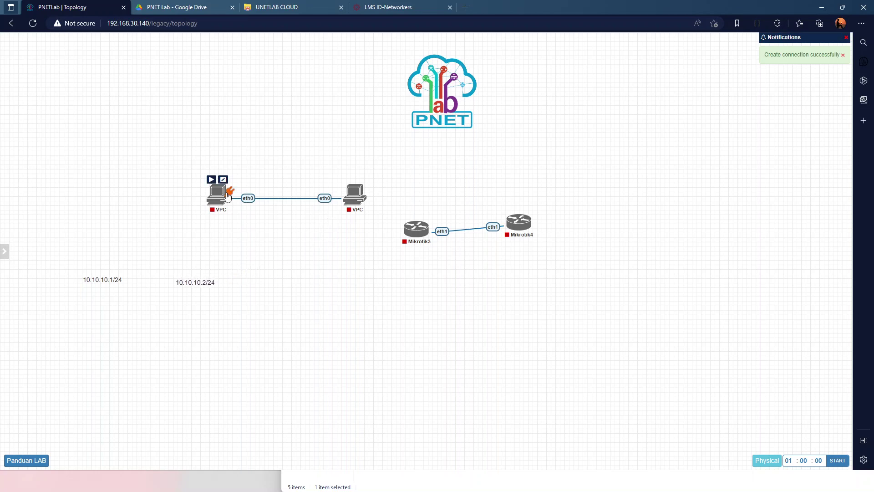
{"action": "left_click_drag", "start_coordinate": [167, 157], "coordinate": [361, 240]}
{"action": "left_click_drag", "start_coordinate": [356, 202], "coordinate": [203, 244]}
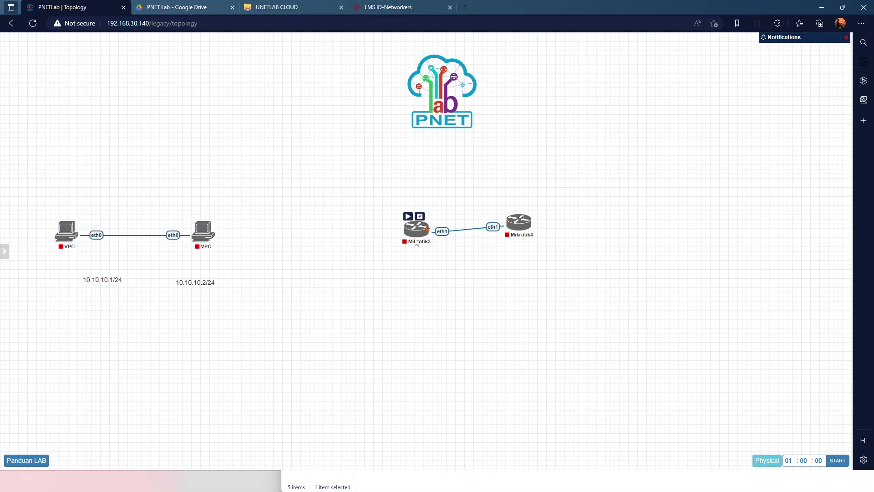
Start the Mikrotik3 and Mikrotik4 routers
{"action": "left_click_drag", "start_coordinate": [413, 236], "coordinate": [384, 224]}
{"action": "right_click", "coordinate": [384, 224]}
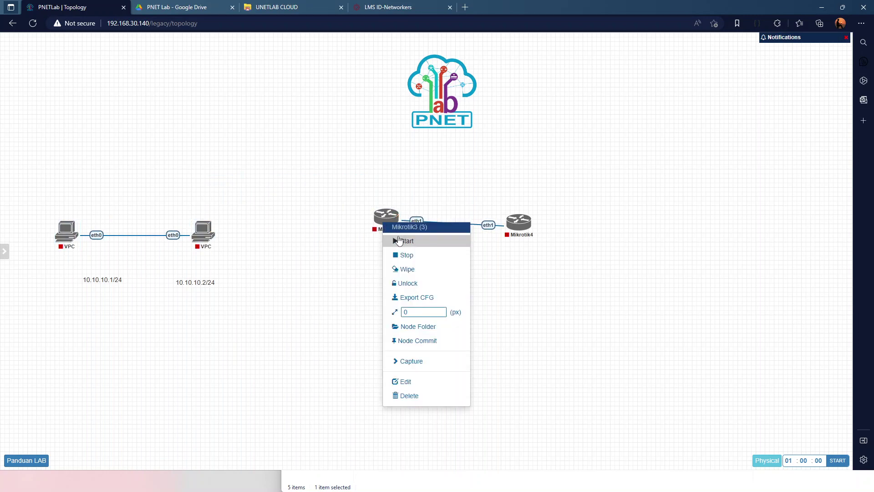
{"action": "left_click", "coordinate": [399, 241]}
{"action": "right_click", "coordinate": [521, 223]}
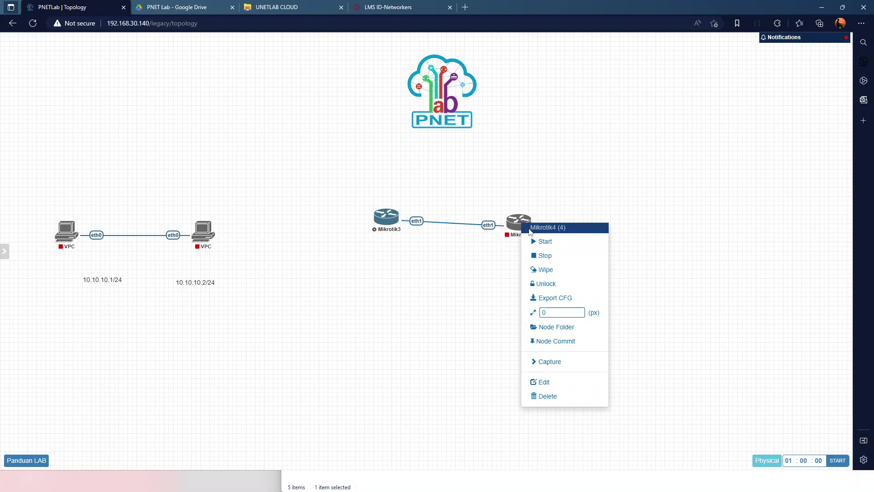
{"action": "left_click", "coordinate": [538, 242]}
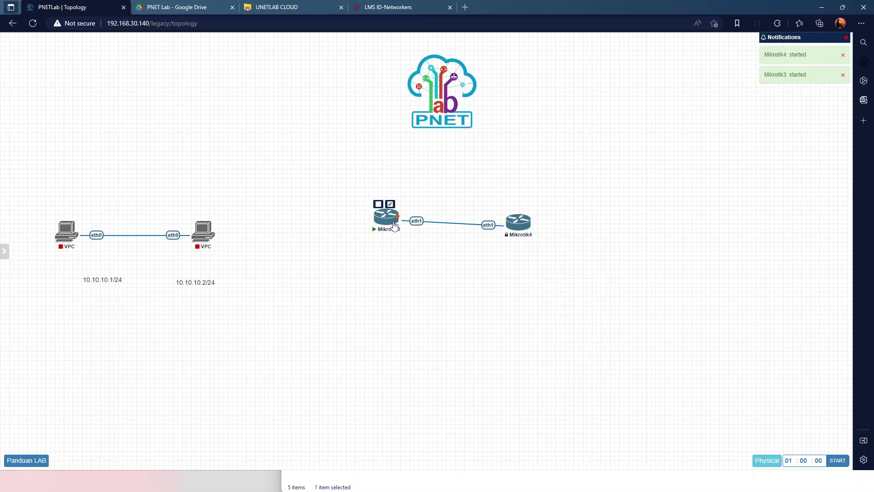
Open console terminals for Mikrotik3 and Mikrotik4, ending on Mikrotik3's RouterOS 7.6 login prompt
{"action": "mouse_move", "coordinate": [510, 223]}
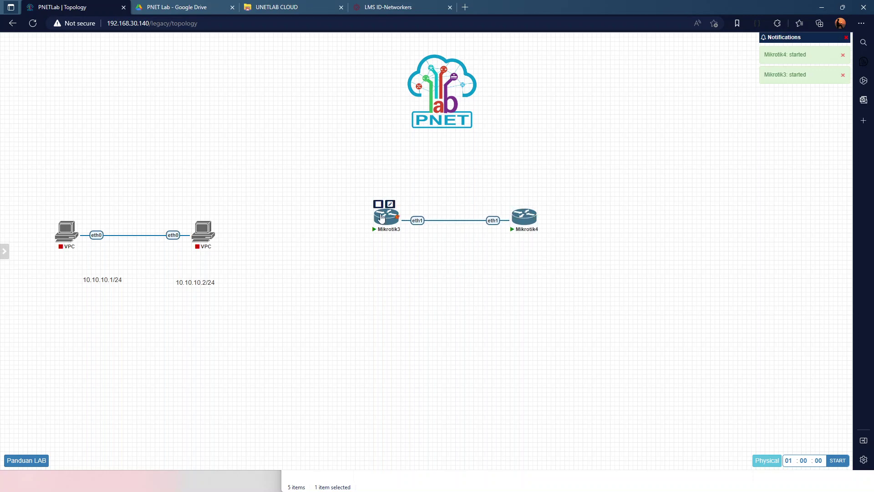
{"action": "left_click", "coordinate": [383, 218]}
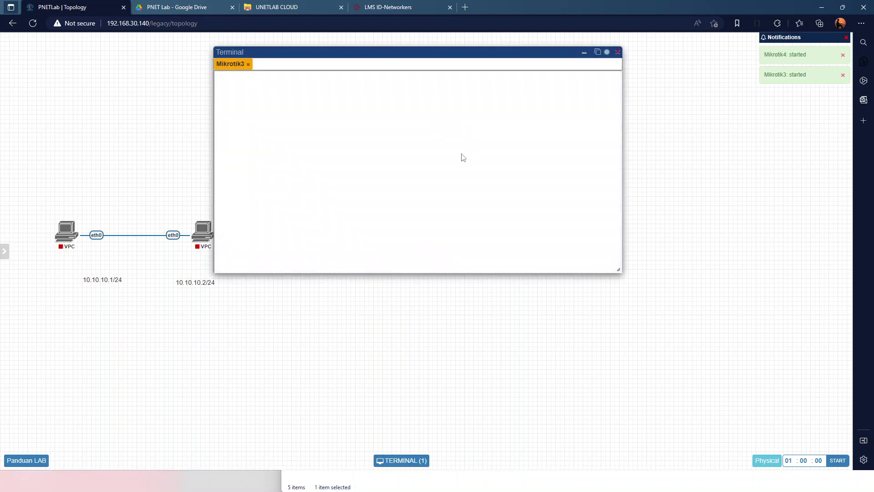
{"action": "key", "text": "F5"}
{"action": "mouse_move", "coordinate": [8, 269]}
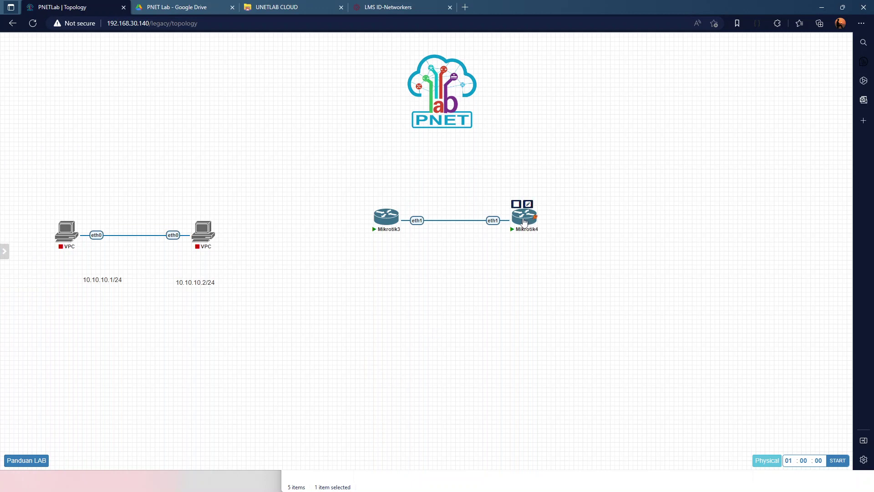
{"action": "left_click", "coordinate": [524, 219]}
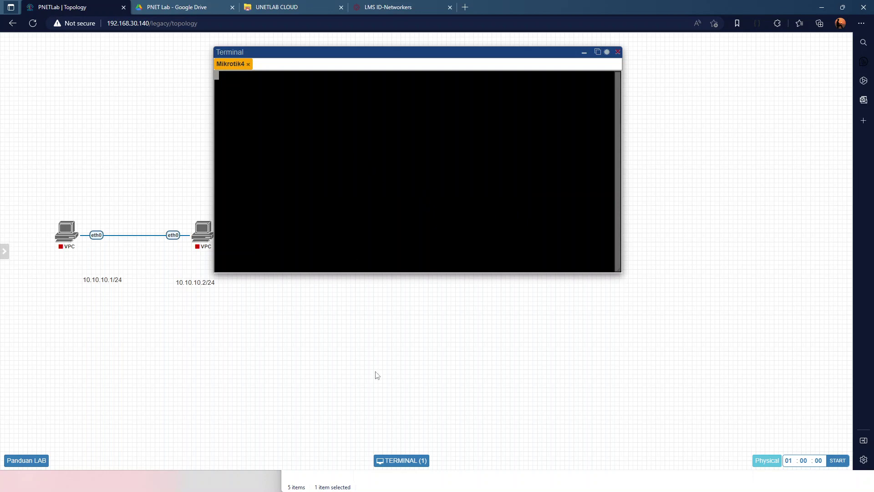
{"action": "left_click", "coordinate": [584, 52]}
{"action": "left_click", "coordinate": [384, 218]}
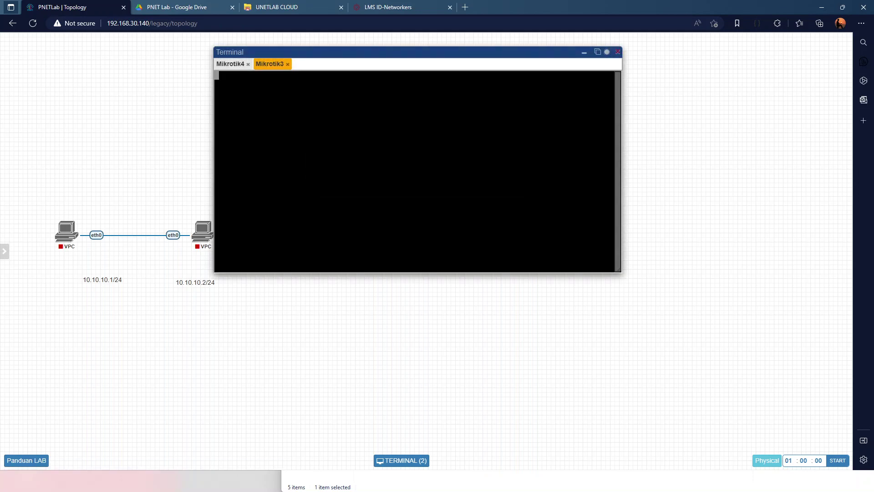
{"action": "left_click", "coordinate": [228, 67]}
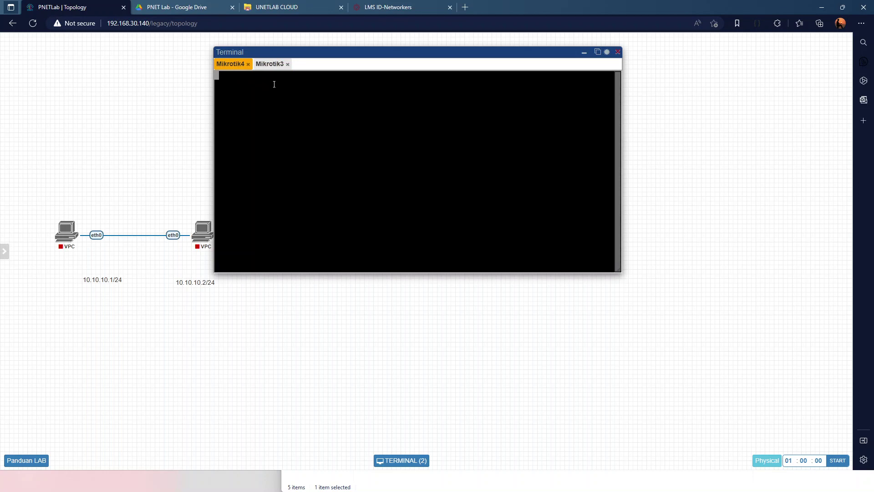
{"action": "left_click", "coordinate": [273, 65]}
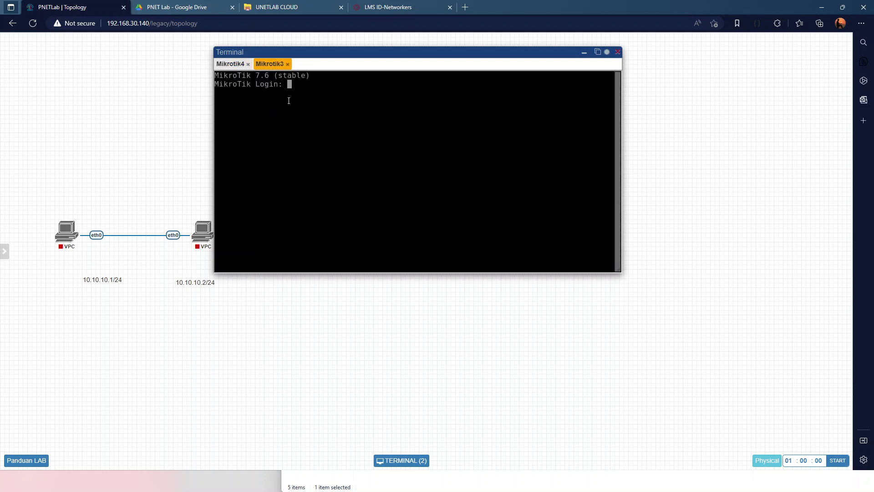
Log in to Mikrotik3 as admin, decline the license and set a new password
{"action": "type", "text": "admin"}
{"action": "key", "text": "Return"}
{"action": "key", "text": "Return"}
{"action": "type", "text": "n"}
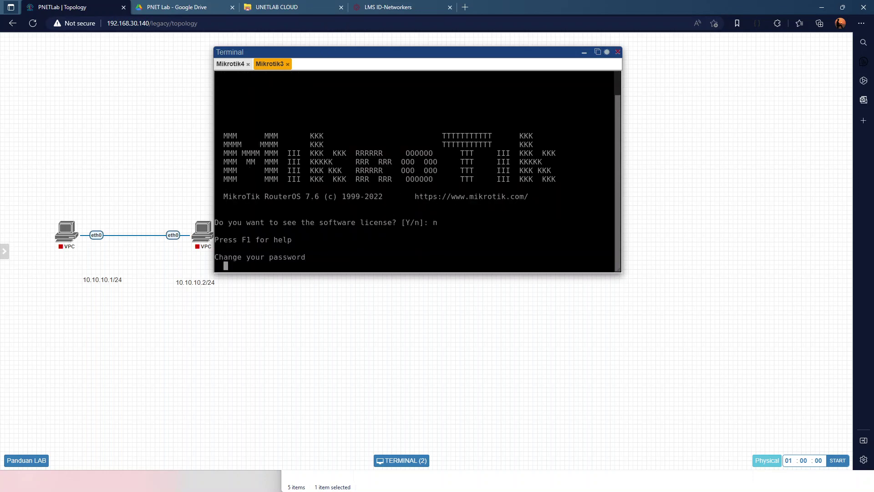
{"action": "type", "text": "*********"}
{"action": "key", "text": "Return"}
{"action": "type", "text": "*********"}
{"action": "key", "text": "Return"}
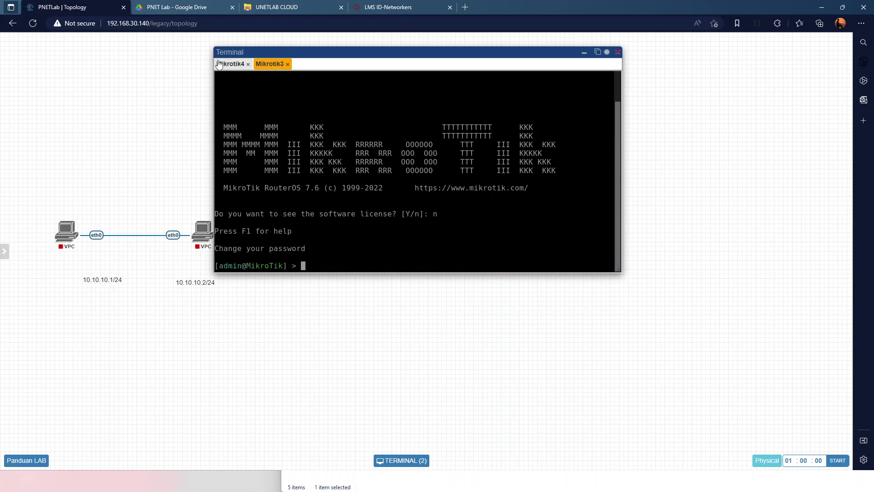
Log in to Mikrotik4 as admin with a blank password and set a new password
{"action": "left_click", "coordinate": [227, 63]}
{"action": "type", "text": "admin"}
{"action": "key", "text": "Return"}
{"action": "key", "text": "Return"}
{"action": "type", "text": "n"}
{"action": "key", "text": "Return"}
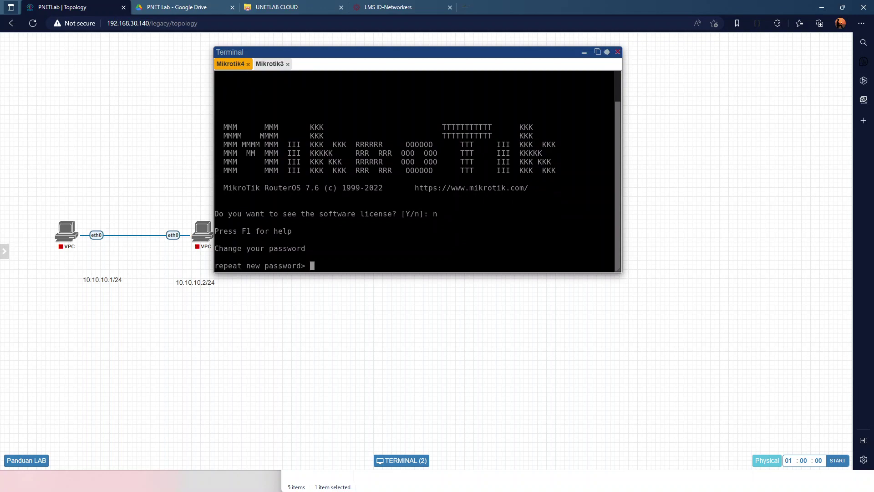
{"action": "type", "text": "**********"}
{"action": "key", "text": "Return"}
{"action": "type", "text": "**********"}
{"action": "key", "text": "Return"}
{"action": "type", "text": "**********"}
{"action": "key", "text": "Return"}
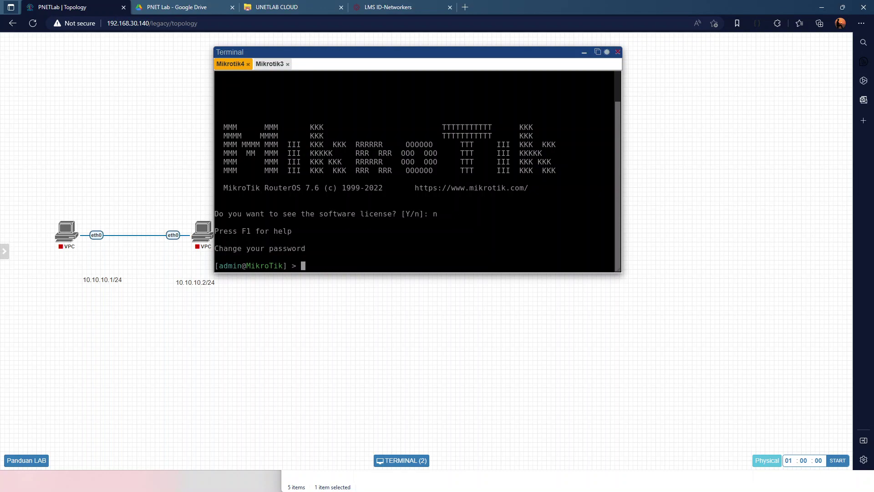
Move Mikrotik3 down level with Mikrotik4 and shift the console window to the right
{"action": "left_click_drag", "start_coordinate": [290, 49], "coordinate": [505, 226]}
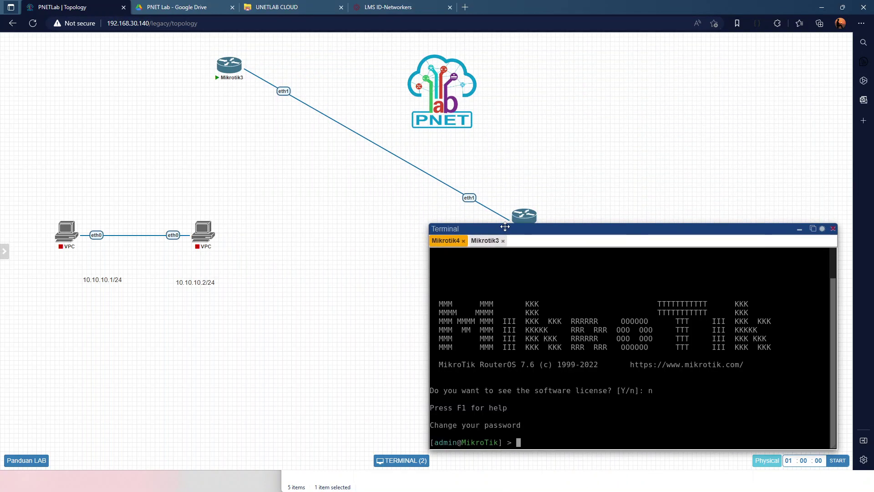
{"action": "mouse_move", "coordinate": [232, 66]}
{"action": "left_click_drag", "start_coordinate": [231, 66], "coordinate": [342, 218]}
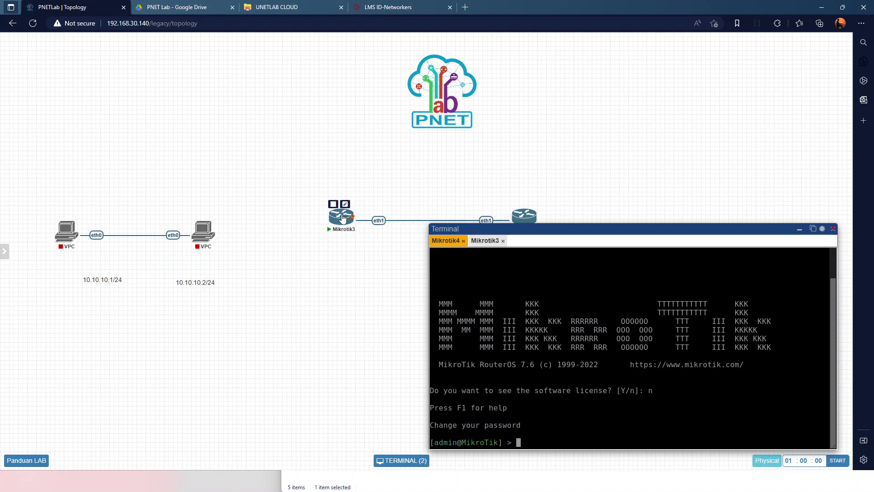
{"action": "left_click_drag", "start_coordinate": [532, 231], "coordinate": [593, 154]}
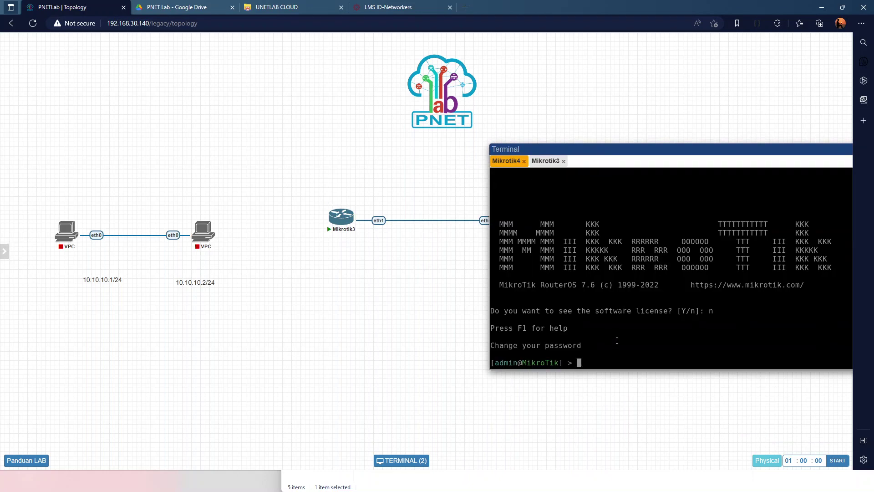
Draft an ip address add command on ether1 and an ip arp print, discarding both, on Mikrotik3's console
{"action": "type", "text": "set ip ad"}
{"action": "key", "text": "BackSpace"}
{"action": "key", "text": "BackSpace"}
{"action": "key", "text": "BackSpace"}
{"action": "key", "text": "BackSpace"}
{"action": "key", "text": "BackSpace"}
{"action": "key", "text": "BackSpace"}
{"action": "key", "text": "BackSpace"}
{"action": "key", "text": "BackSpace"}
{"action": "key", "text": "BackSpace"}
{"action": "type", "text": "ip add add address=1"}
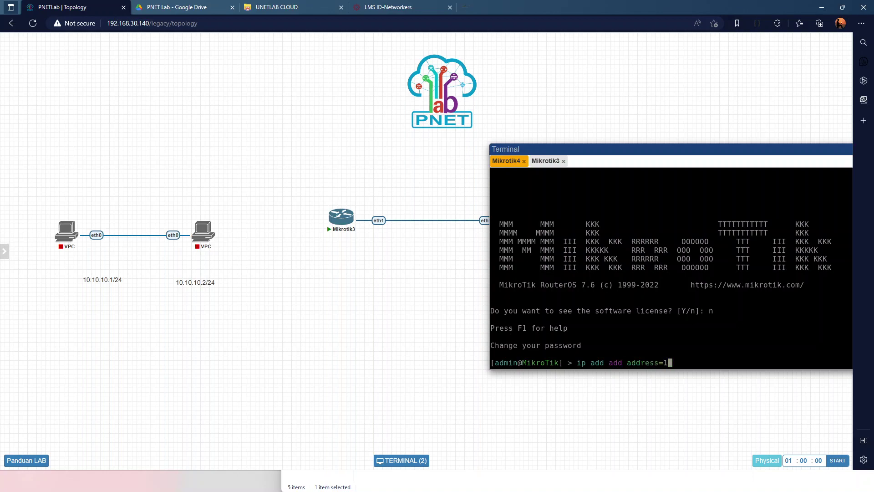
{"action": "type", "text": "2.12.12.1/24 interface=ether1 disabled=no"}
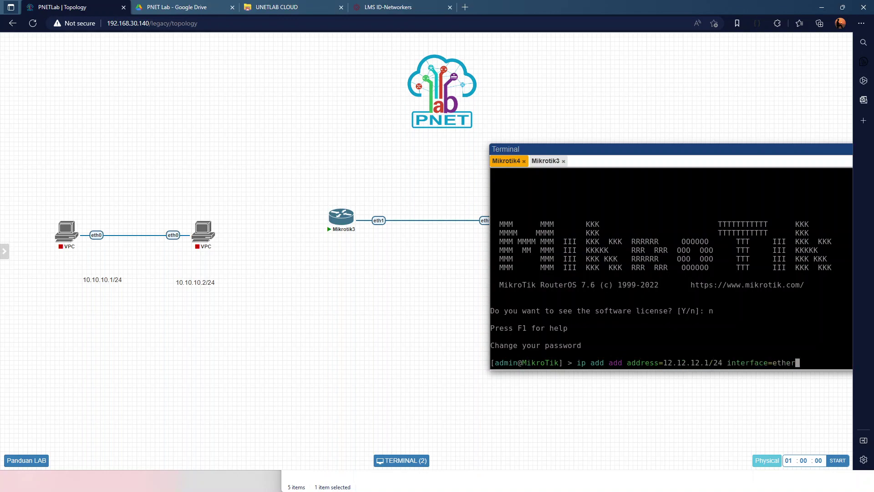
{"action": "key", "text": "ctrl+u"}
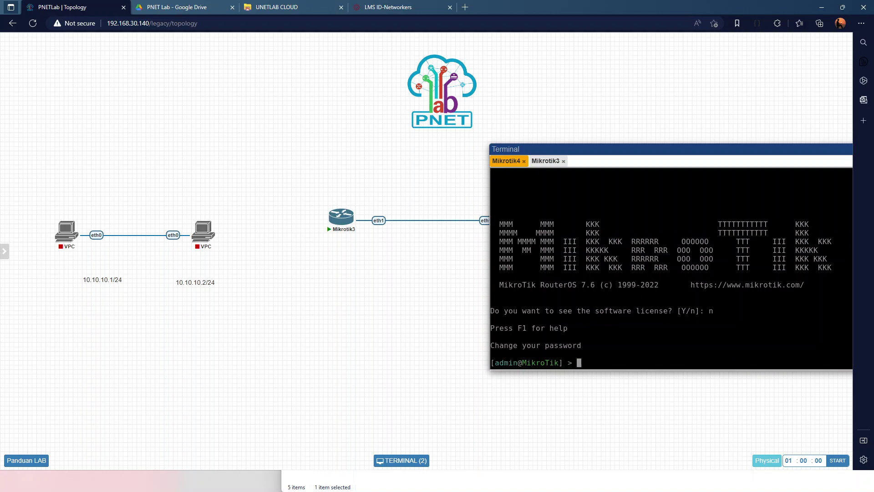
{"action": "type", "text": "ip arp prin"}
{"action": "key", "text": "ctrl+u"}
{"action": "left_click", "coordinate": [551, 163]}
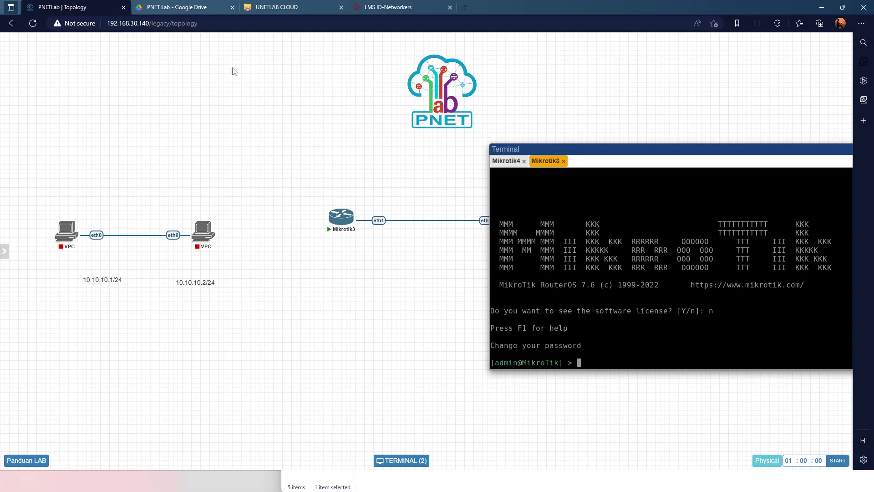
Switch to the UNETLAB Cloud page and scroll through the MikroTik Cloud router image files
{"action": "left_click", "coordinate": [292, 7]}
{"action": "scroll", "coordinate": [191, 209], "scroll_direction": "down", "scroll_amount": 1}
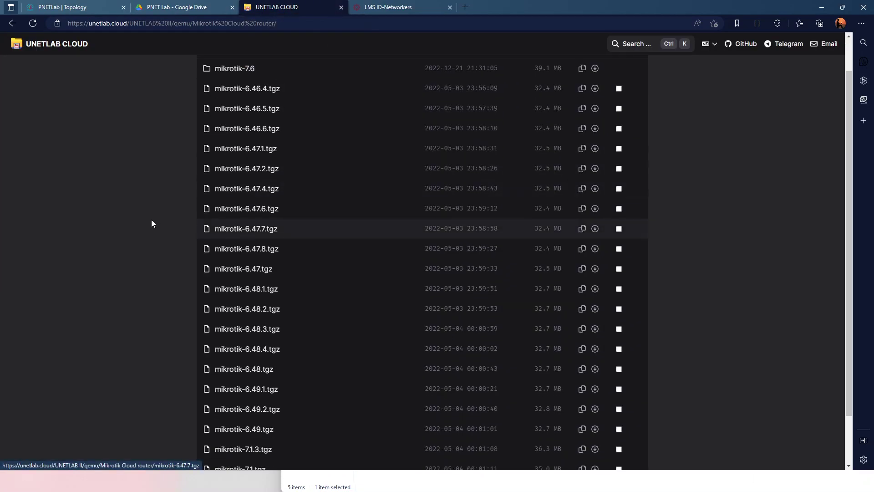
{"action": "double_click", "coordinate": [148, 217]}
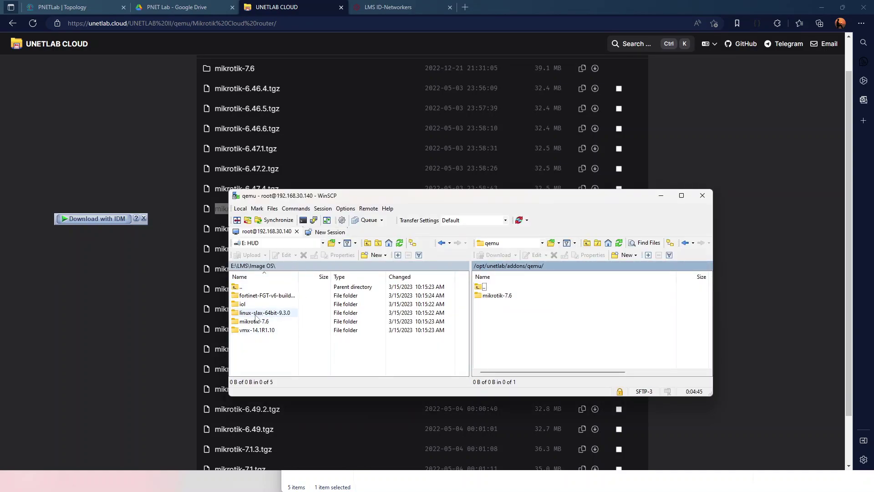
Upload linux-slax-64bit-9.3.0, fortinet-FGT-v6-build1778 and vmx-14.1R1.10 into remote /opt/unetlab/addons/qemu/
{"action": "left_click", "coordinate": [256, 314]}
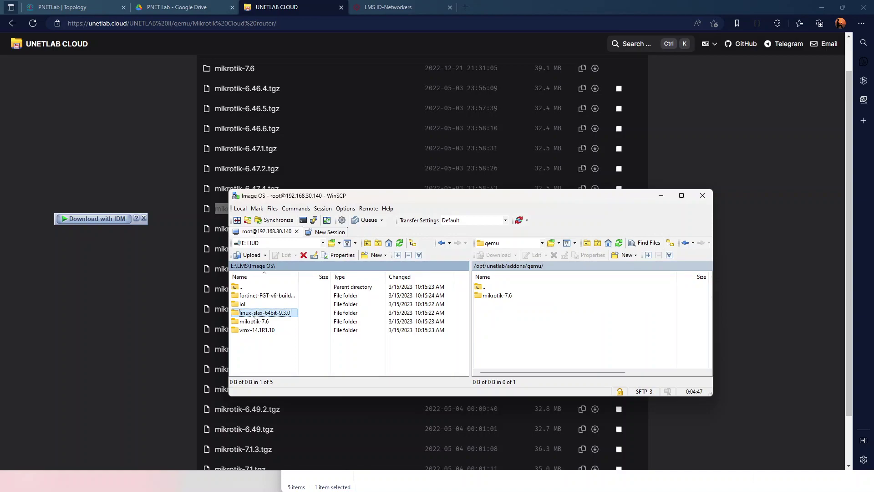
{"action": "left_click_drag", "start_coordinate": [251, 317], "coordinate": [504, 327]}
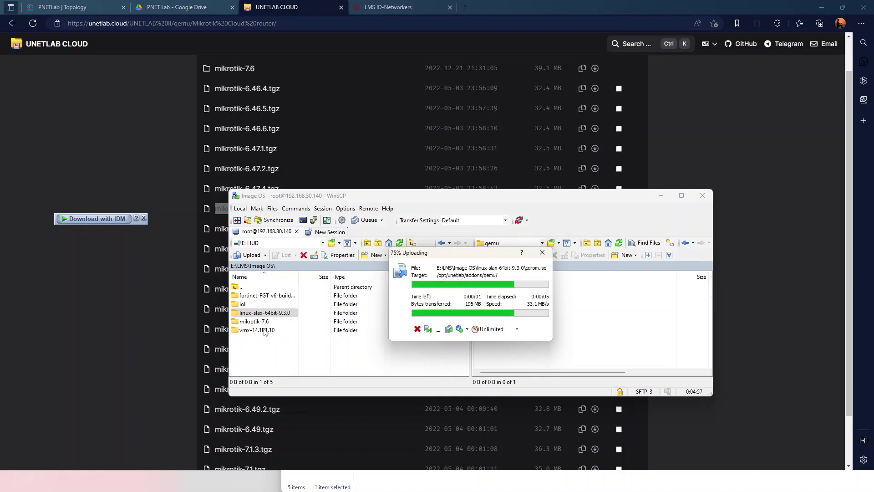
{"action": "left_click", "coordinate": [266, 295]}
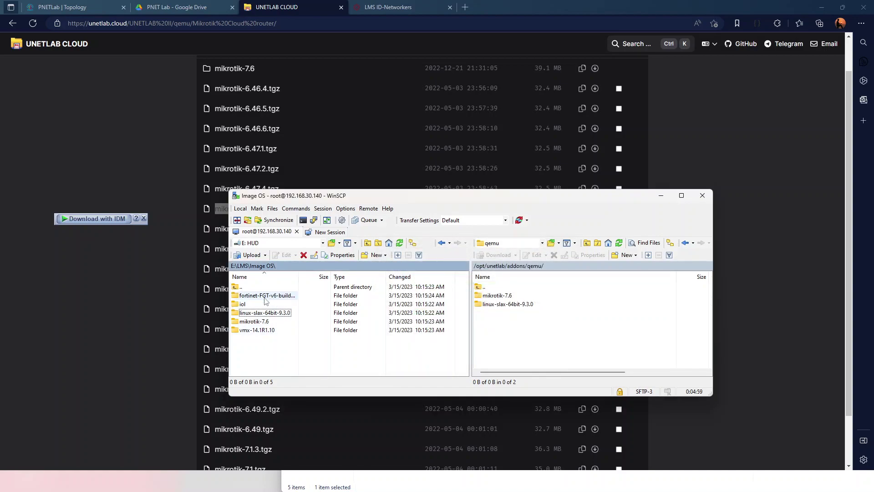
{"action": "left_click_drag", "start_coordinate": [251, 299], "coordinate": [530, 331]}
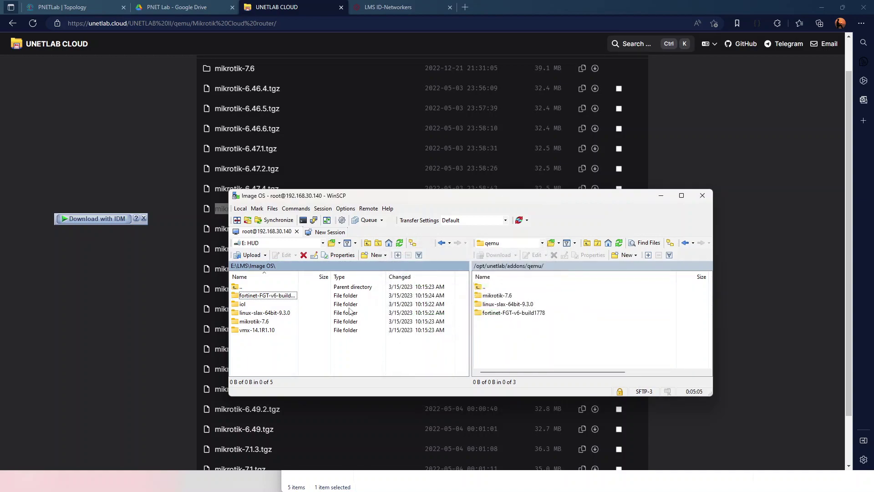
{"action": "left_click_drag", "start_coordinate": [256, 336], "coordinate": [271, 331]}
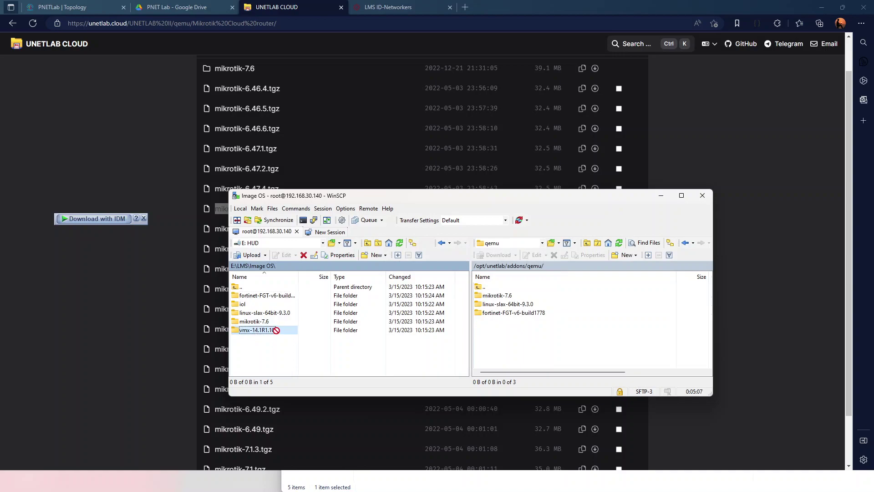
{"action": "left_click_drag", "start_coordinate": [400, 330], "coordinate": [528, 334]}
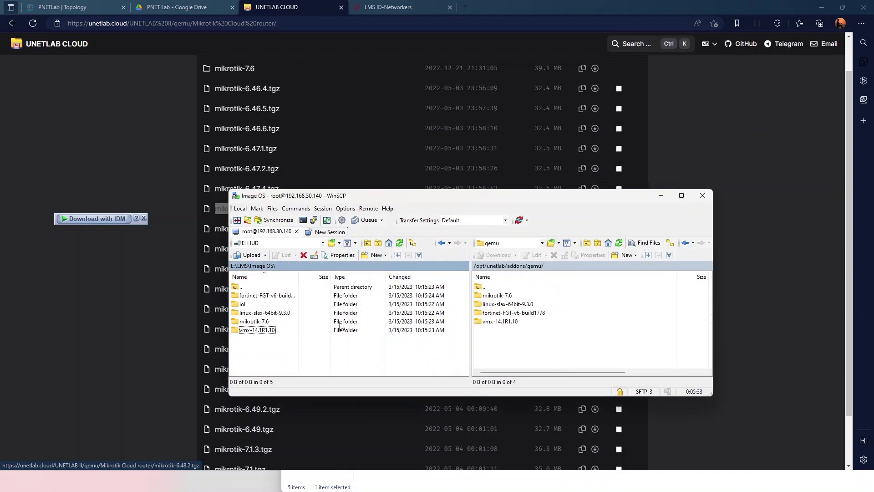
{"action": "left_click", "coordinate": [96, 4]}
Close the lab, run Fix Permission in system settings, then list the running lab sessions
{"action": "left_click", "coordinate": [4, 251]}
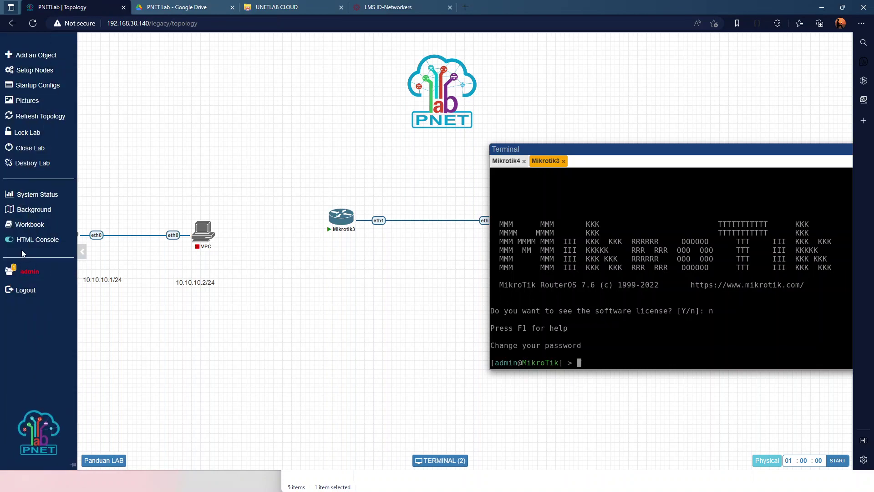
{"action": "left_click", "coordinate": [27, 148]}
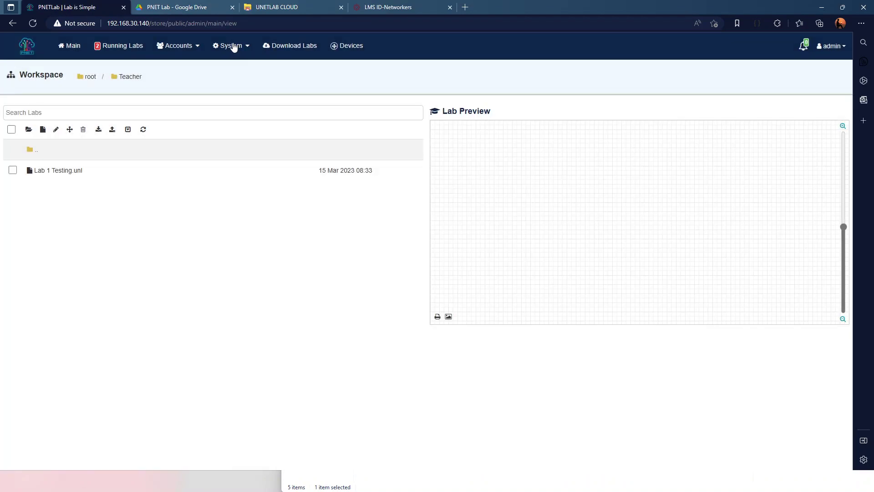
{"action": "left_click", "coordinate": [232, 46]}
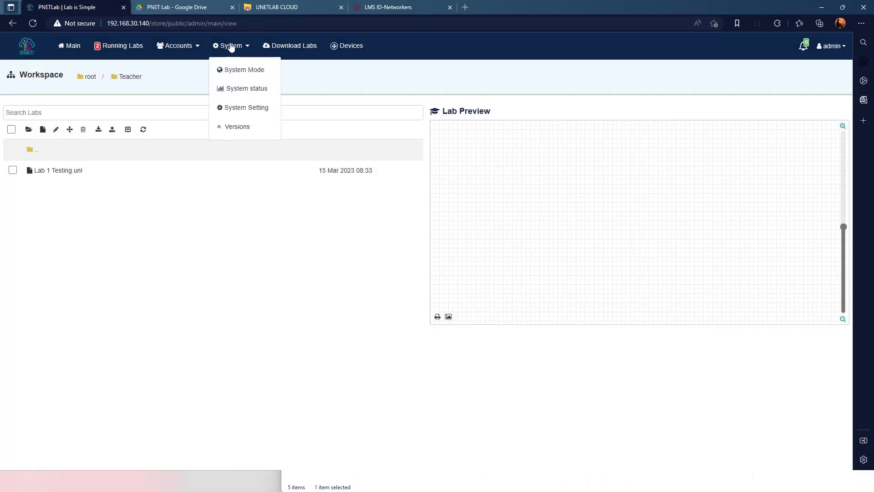
{"action": "left_click", "coordinate": [231, 108]}
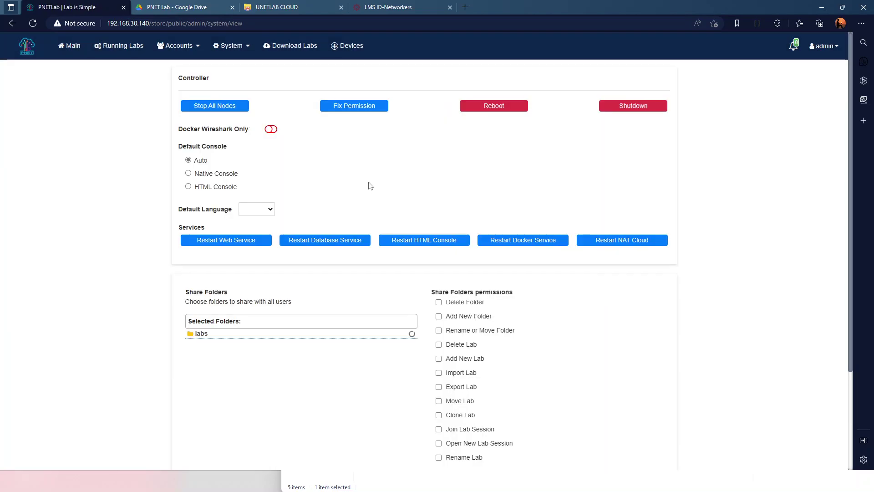
{"action": "left_click", "coordinate": [367, 105]}
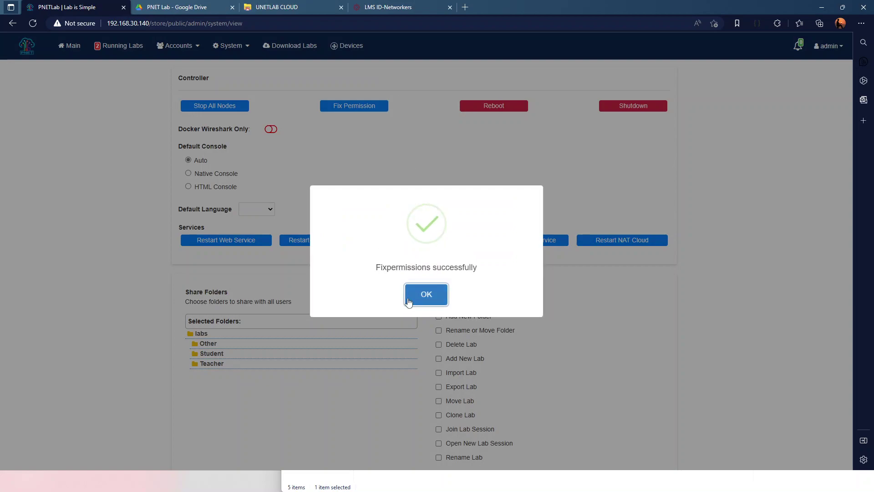
{"action": "left_click", "coordinate": [416, 297]}
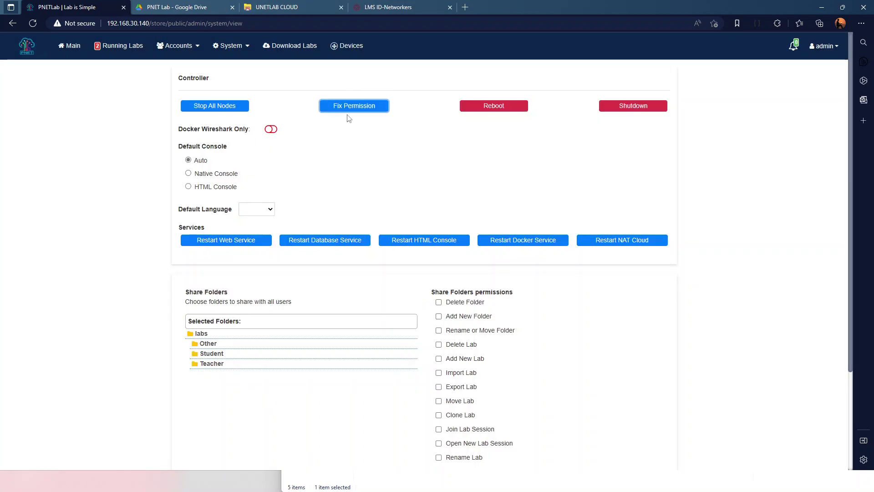
{"action": "left_click", "coordinate": [118, 45]}
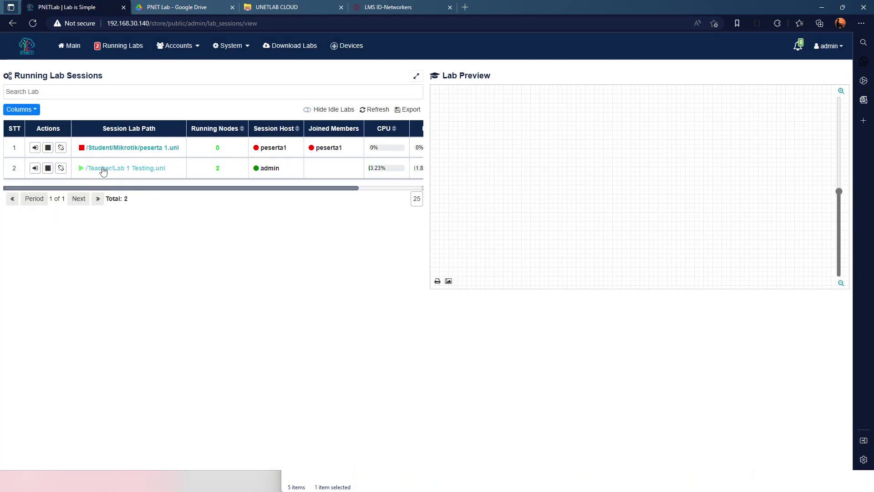
Open Lab 1 Testing and add a node from the fortinet template
{"action": "left_click", "coordinate": [104, 168]}
{"action": "left_click", "coordinate": [445, 298]}
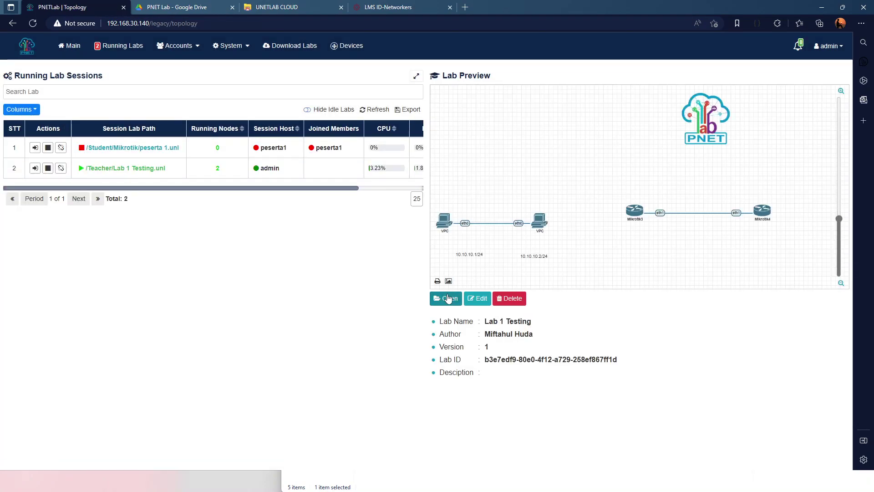
{"action": "right_click", "coordinate": [594, 177]}
{"action": "left_click", "coordinate": [614, 203]}
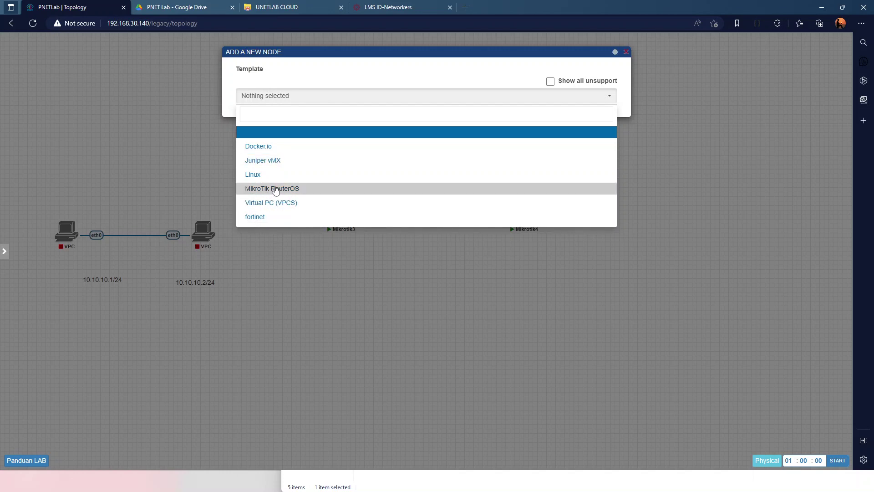
{"action": "left_click", "coordinate": [251, 218]}
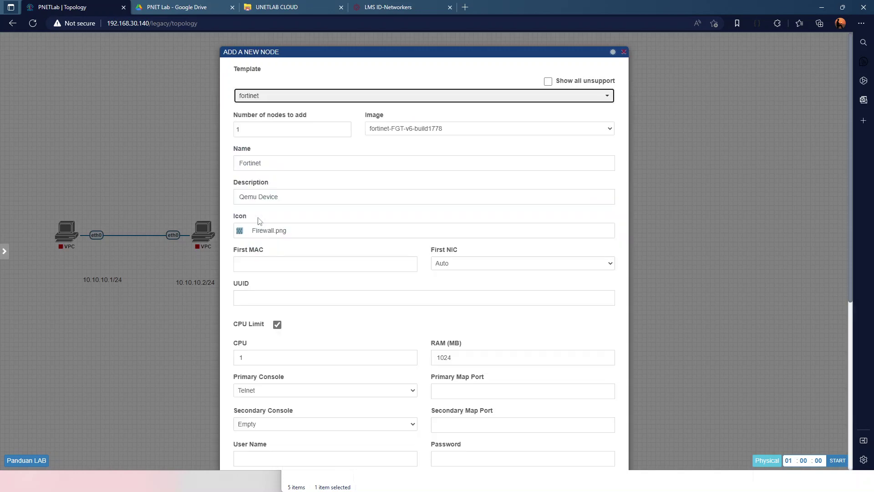
{"action": "scroll", "coordinate": [470, 234], "scroll_direction": "down", "scroll_amount": 6}
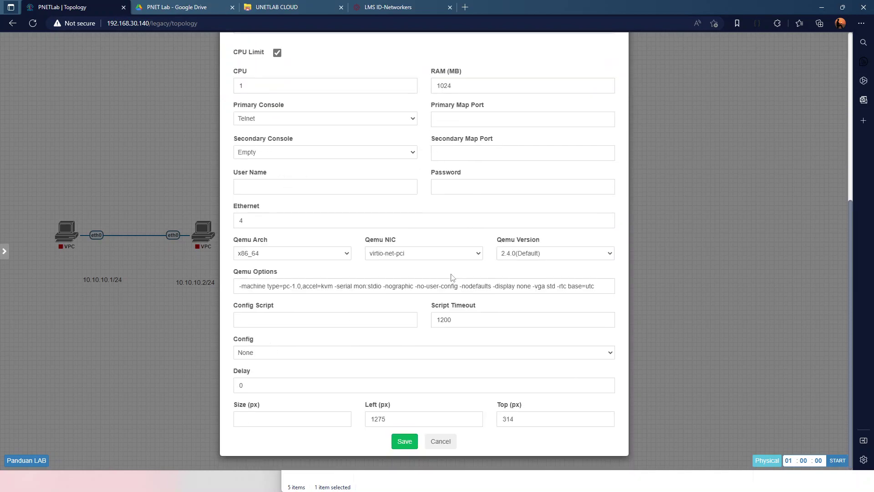
{"action": "left_click", "coordinate": [404, 441]}
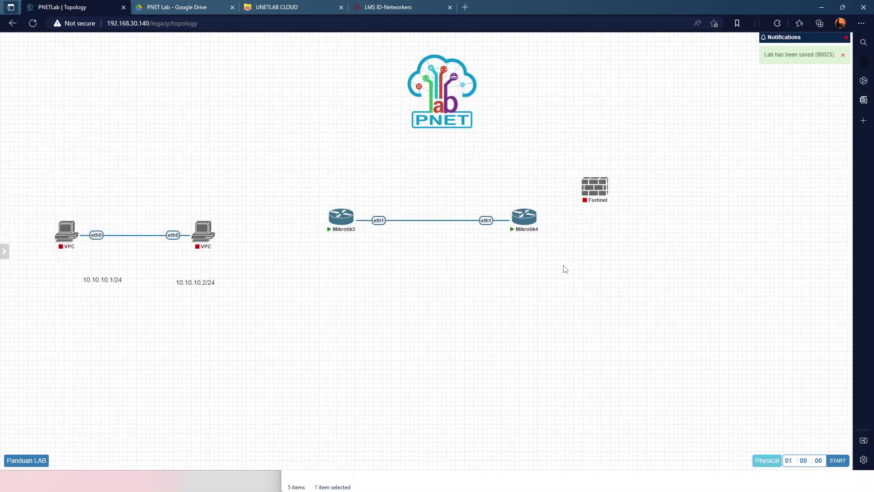
Place the Fortinet node right of Mikrotik4 and add a Linux node below the routers
{"action": "left_click_drag", "start_coordinate": [593, 197], "coordinate": [597, 230]}
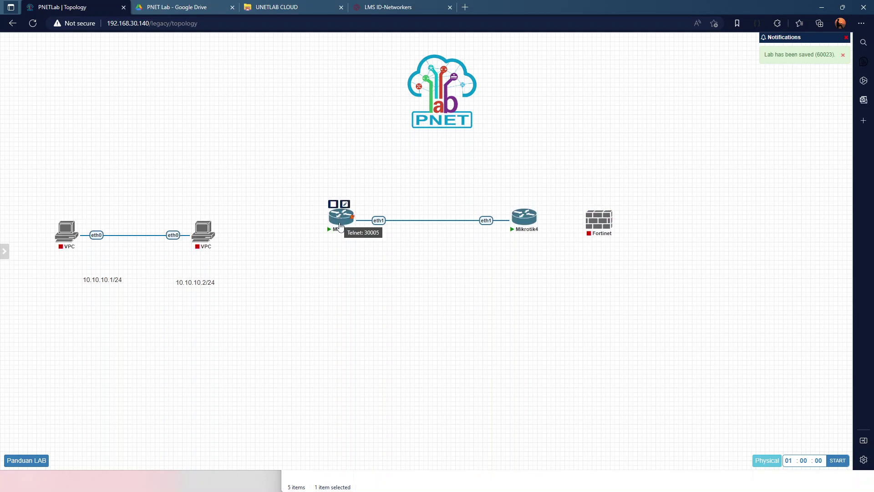
{"action": "left_click_drag", "start_coordinate": [596, 228], "coordinate": [614, 229]}
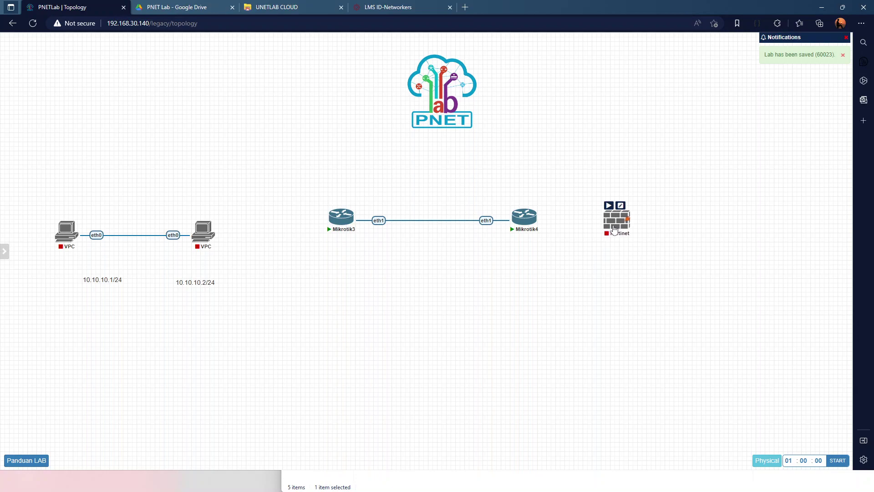
{"action": "right_click", "coordinate": [497, 329]}
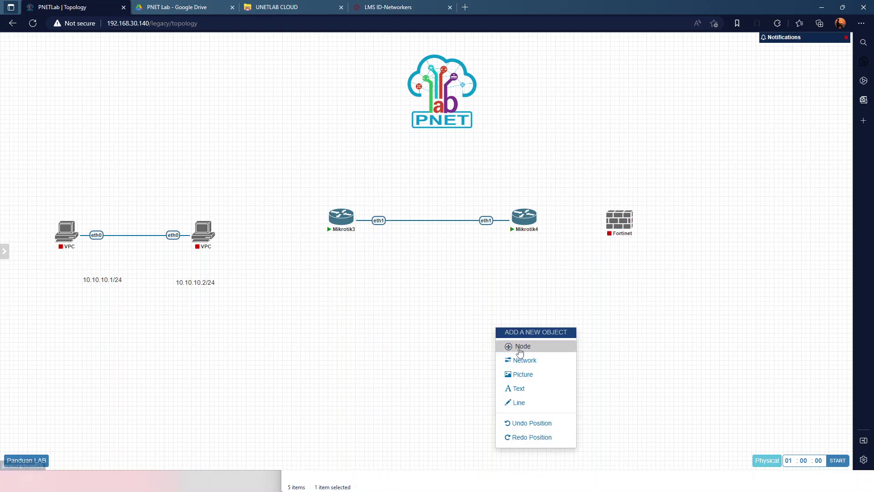
{"action": "left_click", "coordinate": [519, 348]}
{"action": "left_click", "coordinate": [256, 178]}
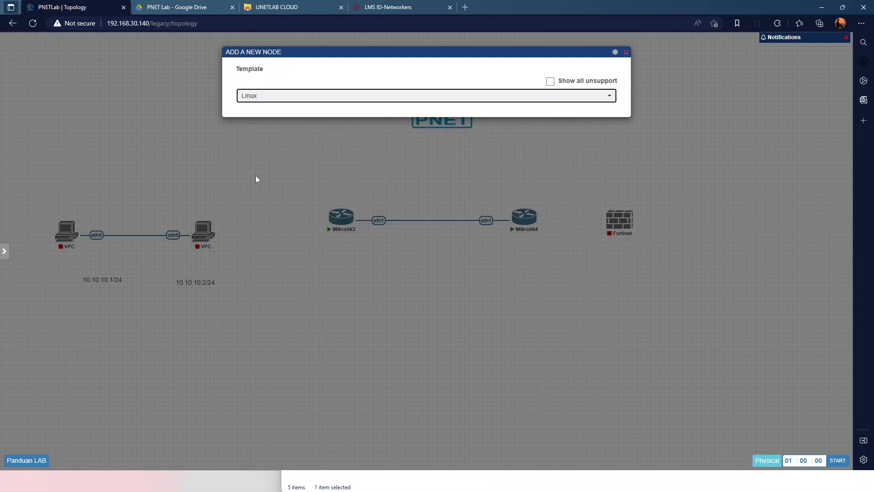
{"action": "scroll", "coordinate": [346, 409], "scroll_direction": "down", "scroll_amount": 6}
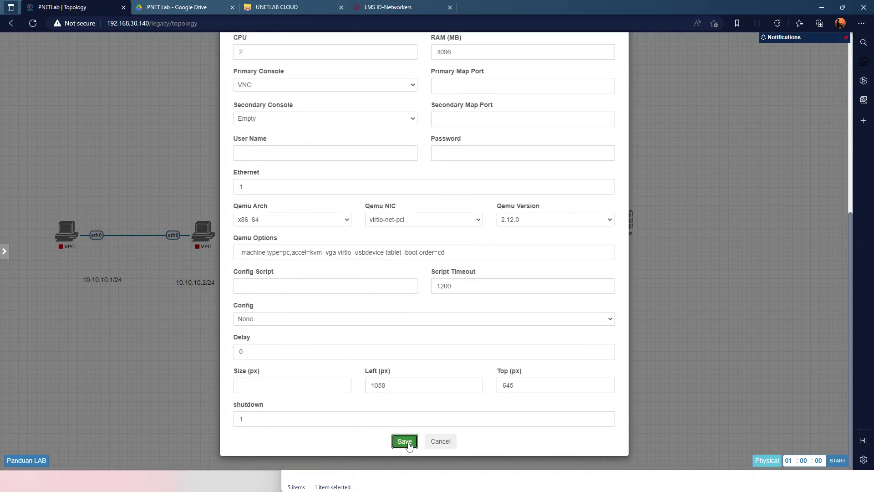
{"action": "left_click", "coordinate": [404, 441]}
Add a Juniper vMX node to the right of Linux, then start the Fortinet node
{"action": "right_click", "coordinate": [564, 336]}
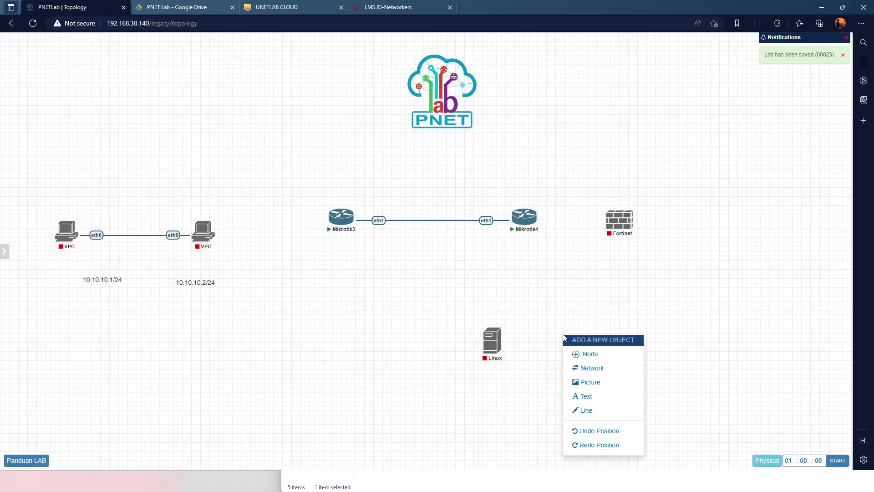
{"action": "left_click", "coordinate": [587, 354]}
{"action": "left_click", "coordinate": [265, 158]}
{"action": "scroll", "coordinate": [431, 307], "scroll_direction": "down", "scroll_amount": 5}
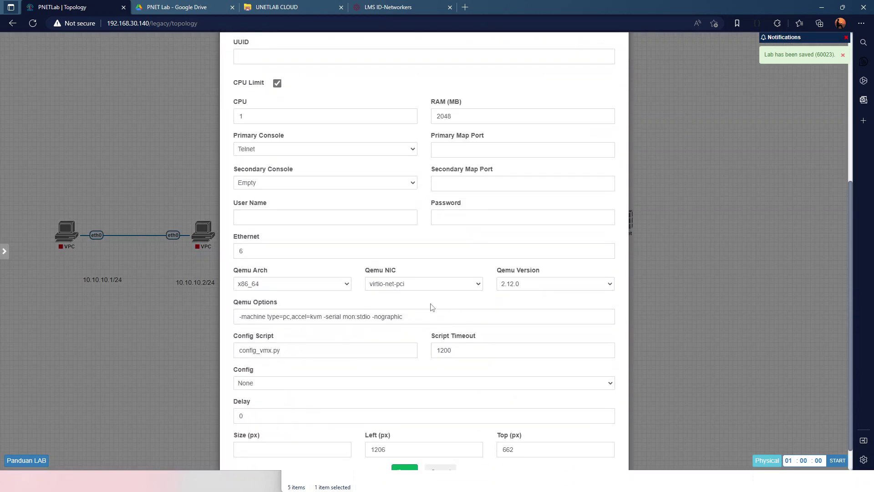
{"action": "left_click", "coordinate": [404, 441]}
{"action": "mouse_move", "coordinate": [586, 332]}
{"action": "left_click_drag", "start_coordinate": [585, 333], "coordinate": [611, 333]}
{"action": "right_click", "coordinate": [622, 227]}
{"action": "left_click", "coordinate": [642, 245]}
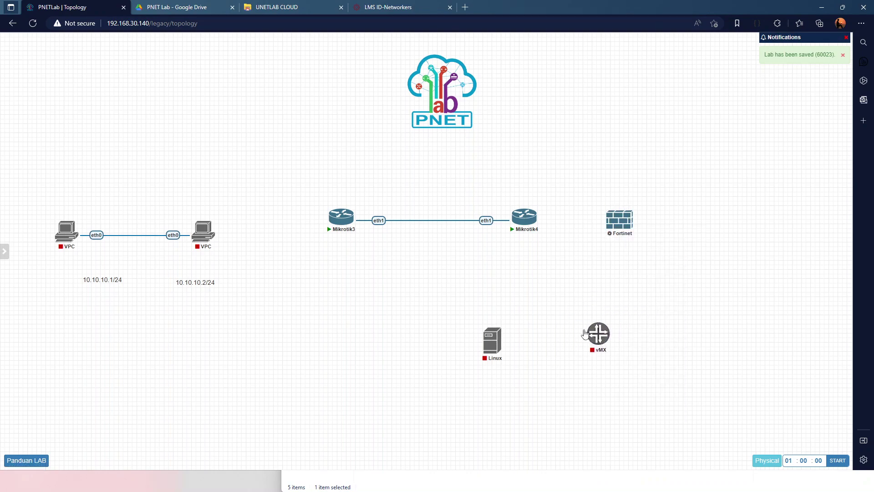
Start the Linux node and shift the vMX node slightly lower
{"action": "right_click", "coordinate": [590, 341]}
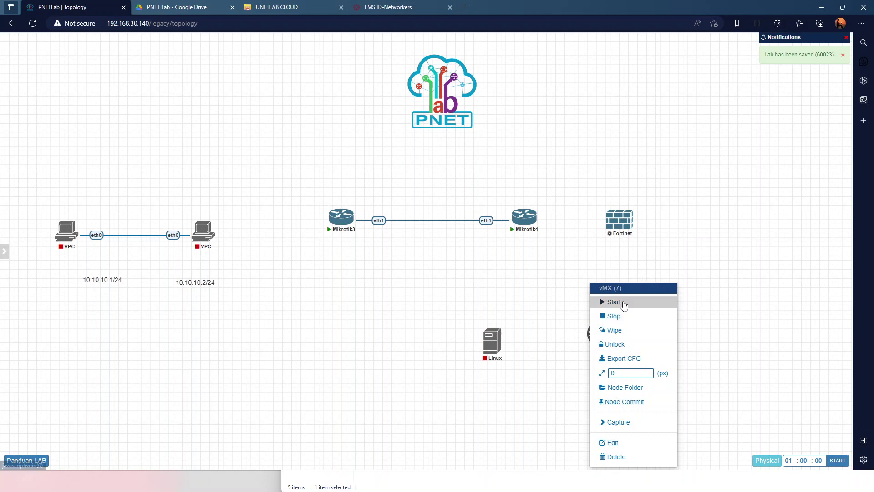
{"action": "right_click", "coordinate": [499, 351]}
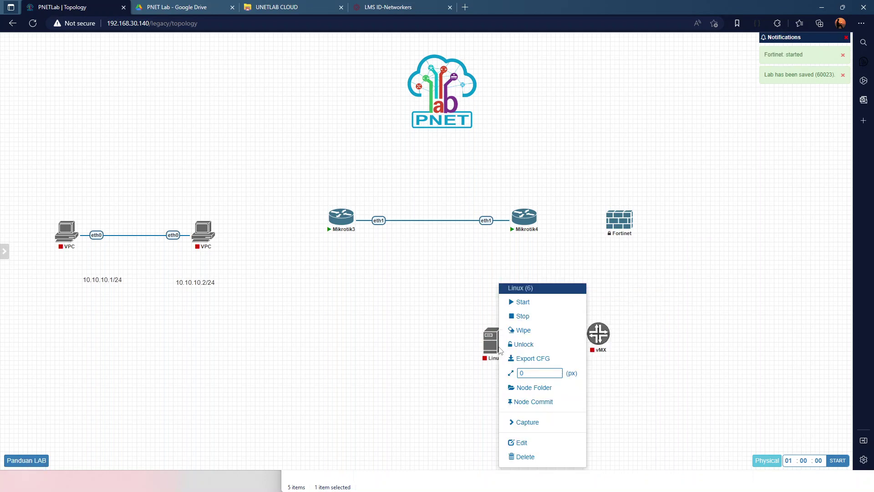
{"action": "left_click", "coordinate": [532, 302]}
{"action": "mouse_move", "coordinate": [599, 341]}
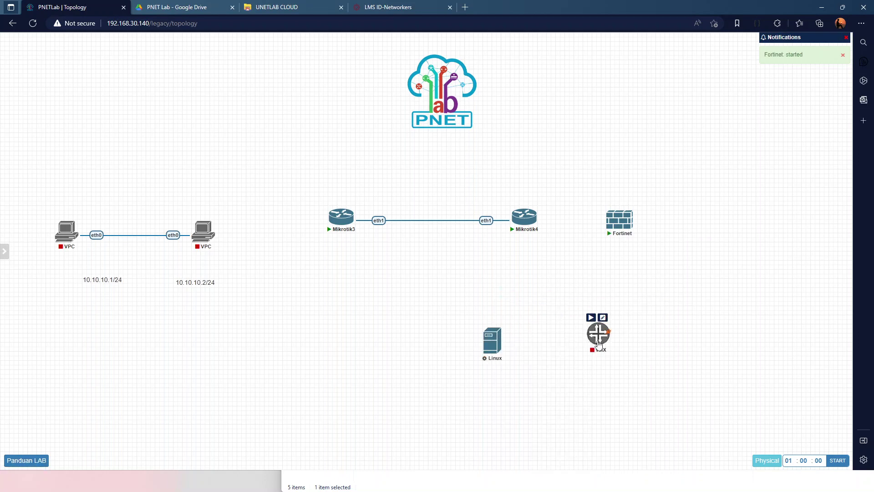
{"action": "left_click_drag", "start_coordinate": [599, 341], "coordinate": [600, 351]}
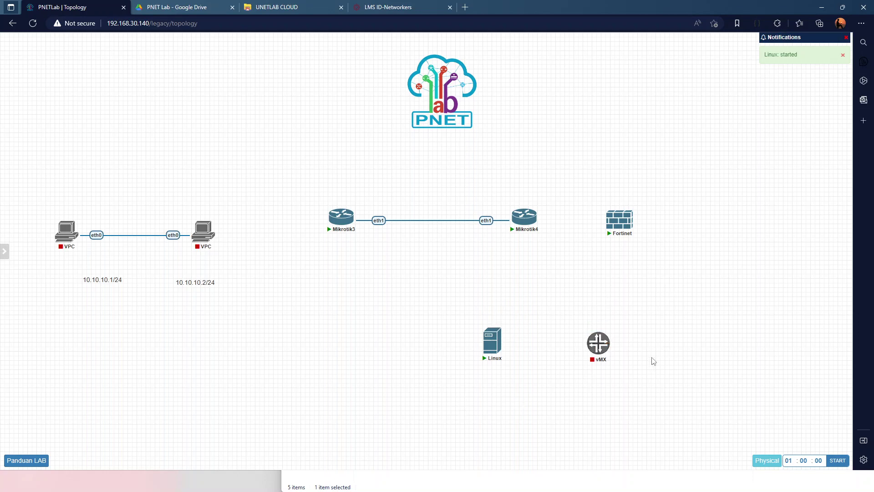
Confirm the vMX node uses the vmx-14.1R1.10 image, then start it
{"action": "right_click", "coordinate": [597, 345]}
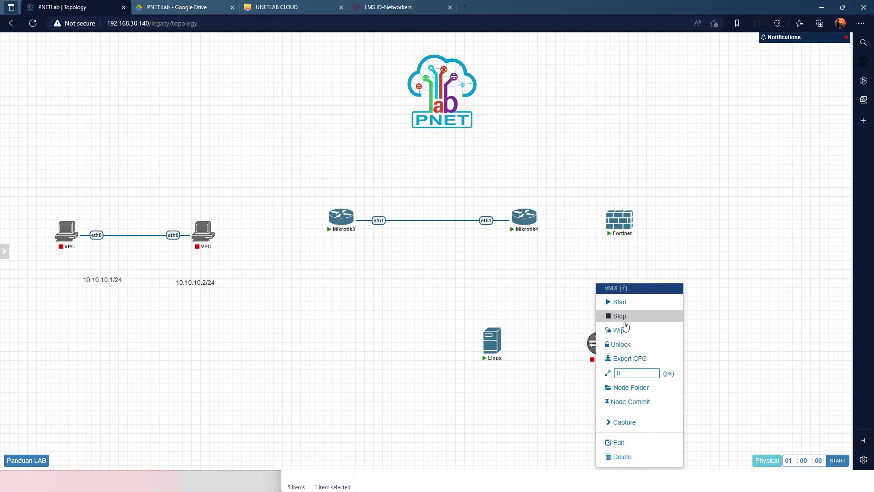
{"action": "left_click", "coordinate": [618, 442]}
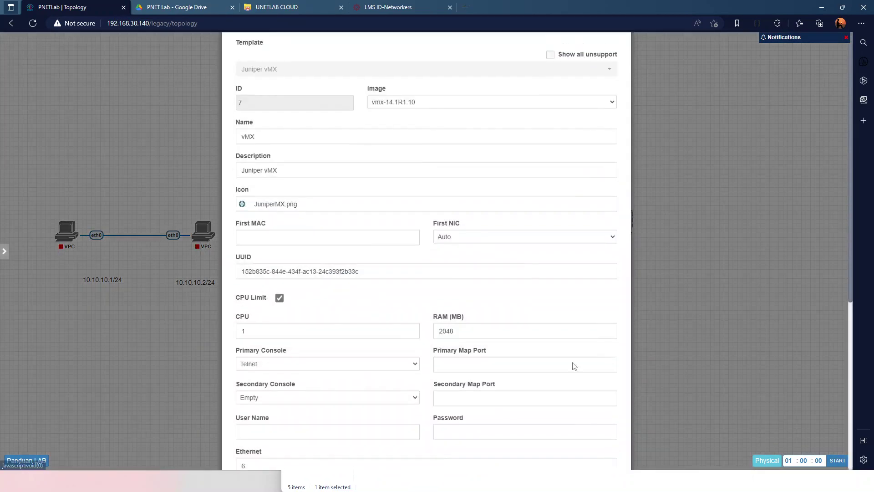
{"action": "left_click", "coordinate": [414, 129]}
{"action": "left_click", "coordinate": [460, 141]}
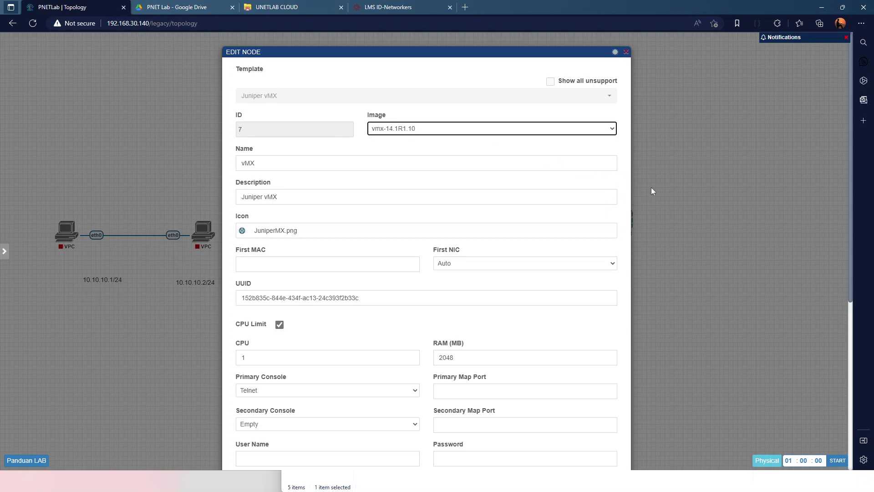
{"action": "left_click", "coordinate": [682, 194]}
{"action": "right_click", "coordinate": [596, 345]}
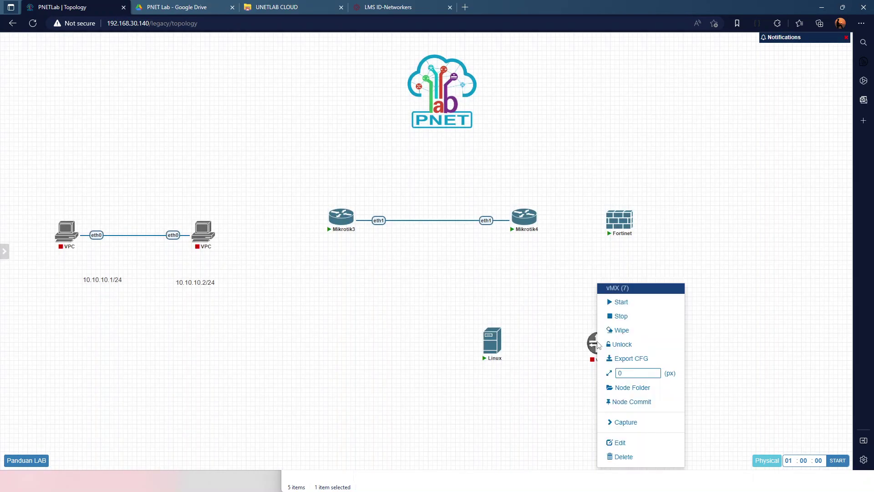
{"action": "left_click", "coordinate": [612, 303]}
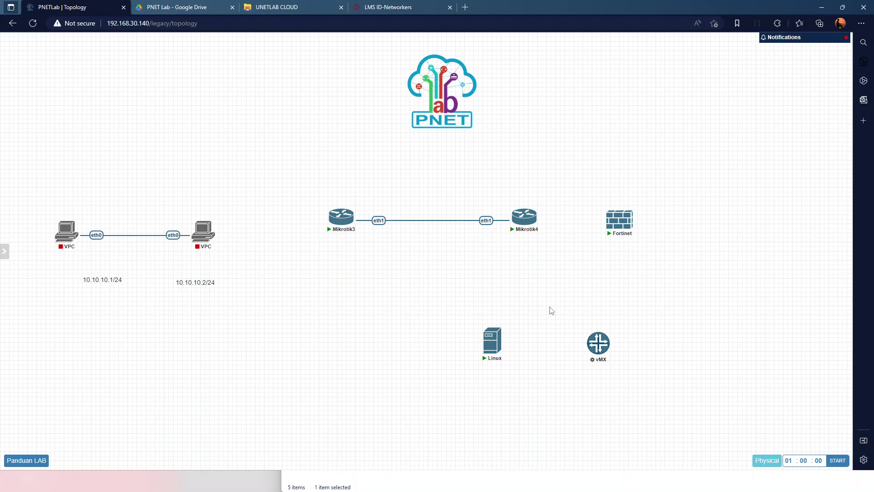
{"action": "mouse_move", "coordinate": [549, 307]}
{"action": "left_mouse_down"}
{"action": "mouse_move", "coordinate": [579, 326]}
{"action": "mouse_move", "coordinate": [597, 364]}
{"action": "mouse_move", "coordinate": [537, 318]}
{"action": "left_mouse_up"}
Open the lab side panel, then bring up the 'Menambah Perangkat di PNETLab' slide
{"action": "left_click", "coordinate": [4, 251]}
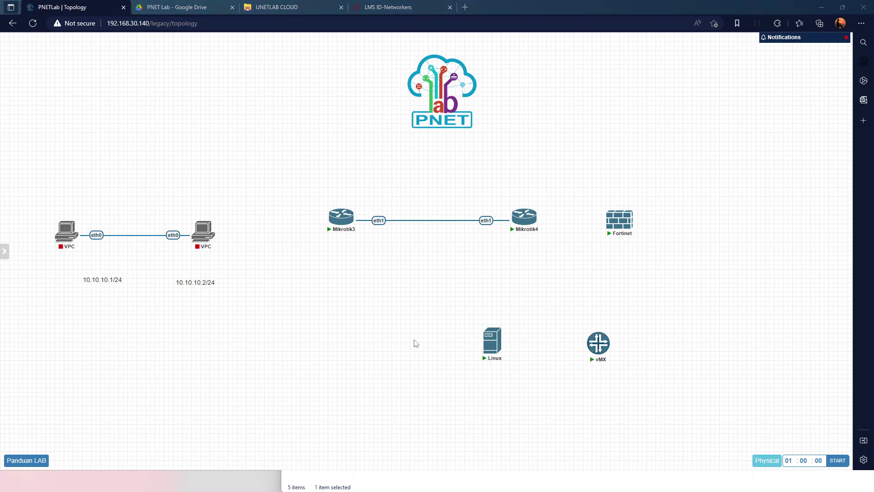
{"action": "key", "text": "alt+Tab"}
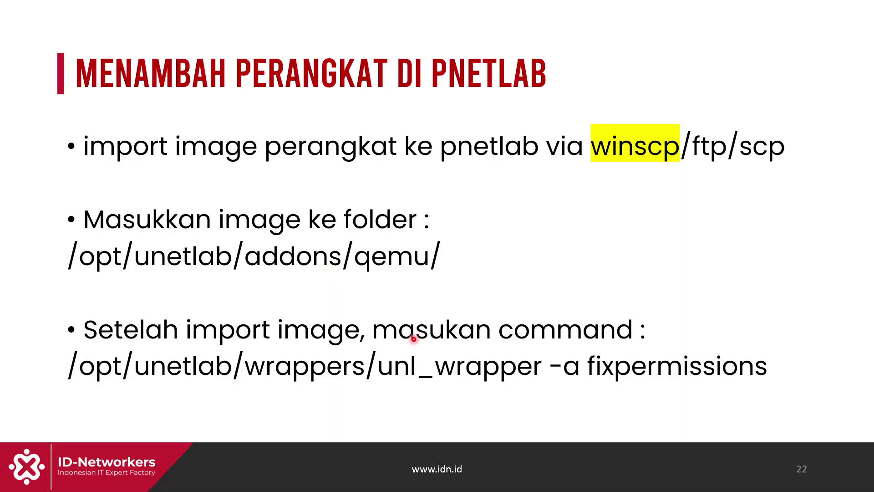